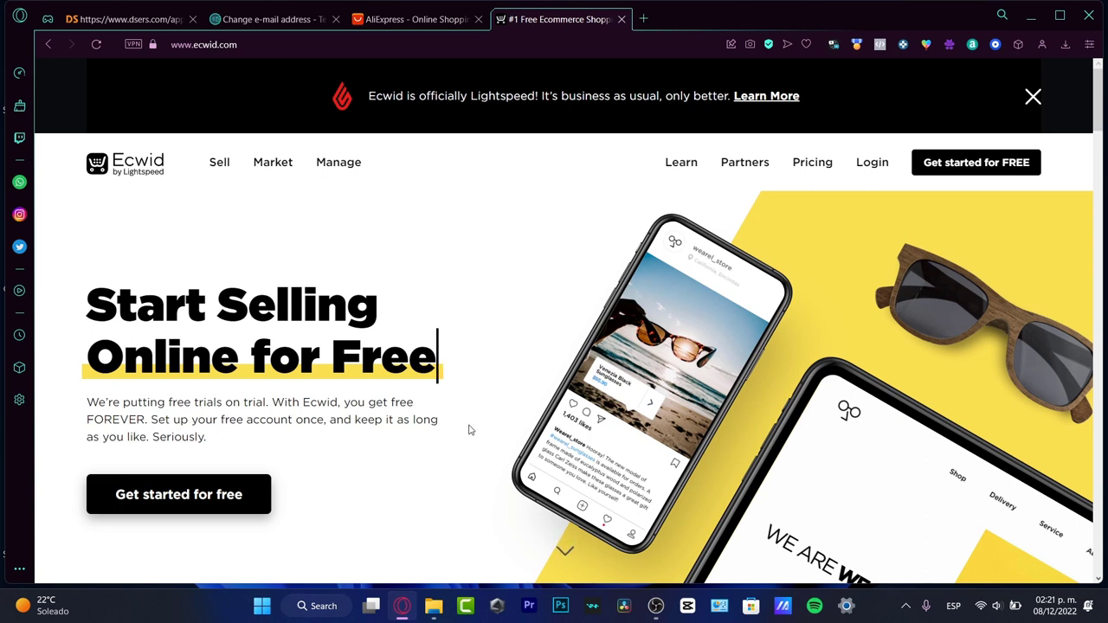
- Sign up for a free Ecwid account with full name, e-mail and password
click(1027, 168)
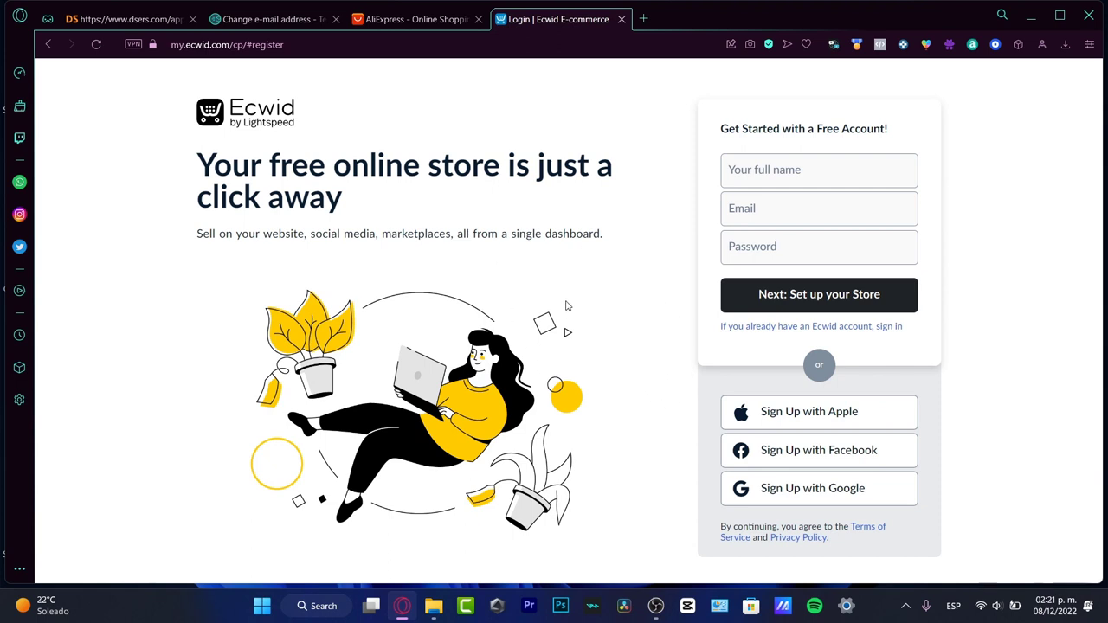
click(794, 178)
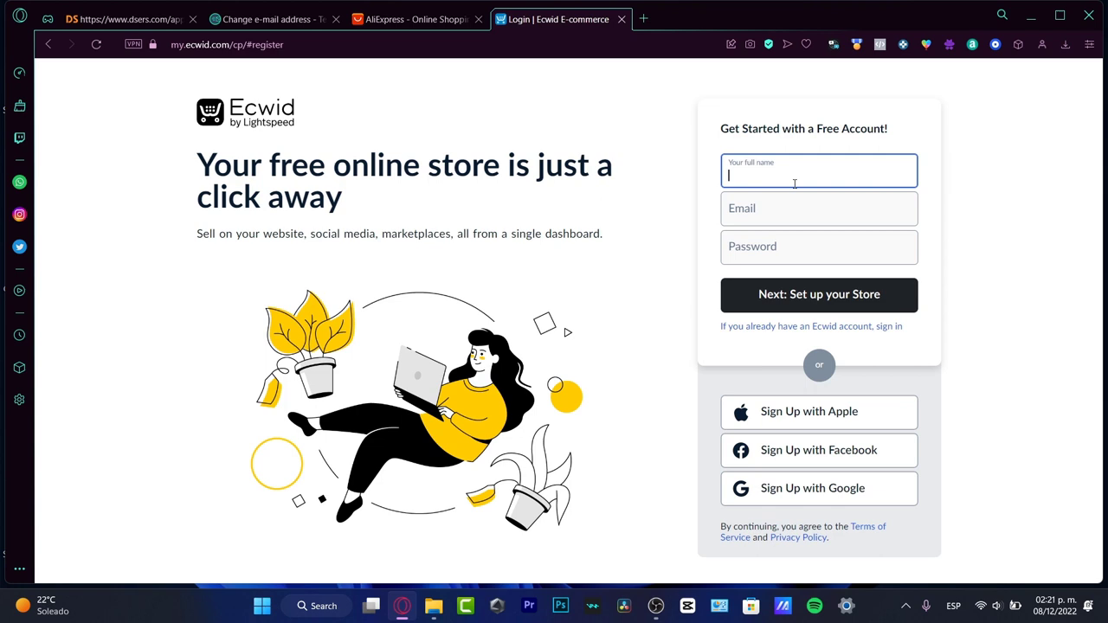
click(800, 208)
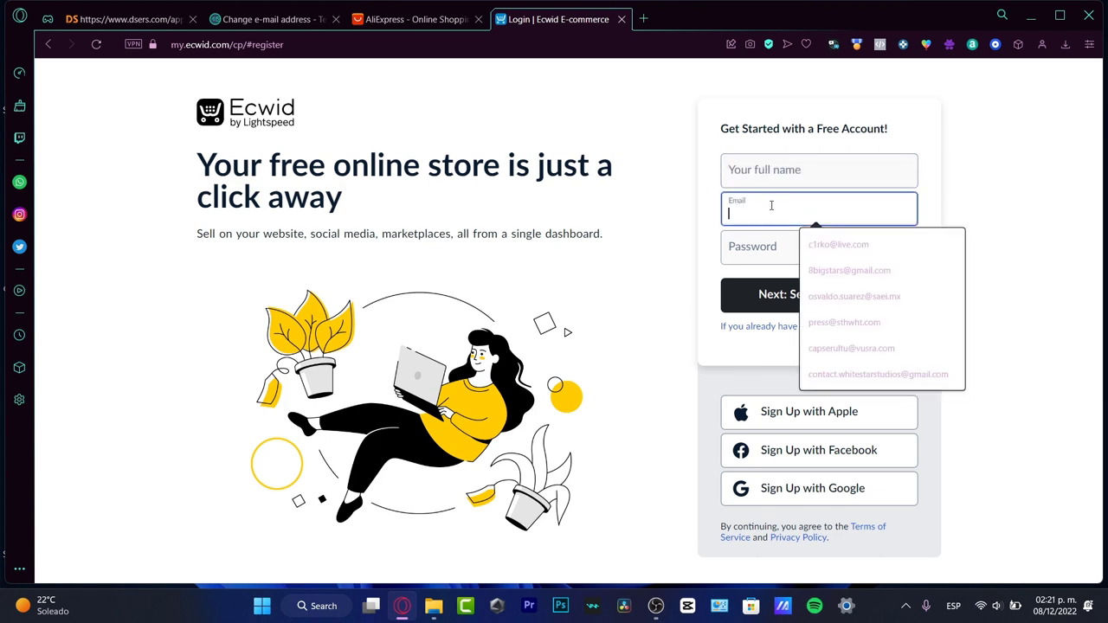
click(749, 252)
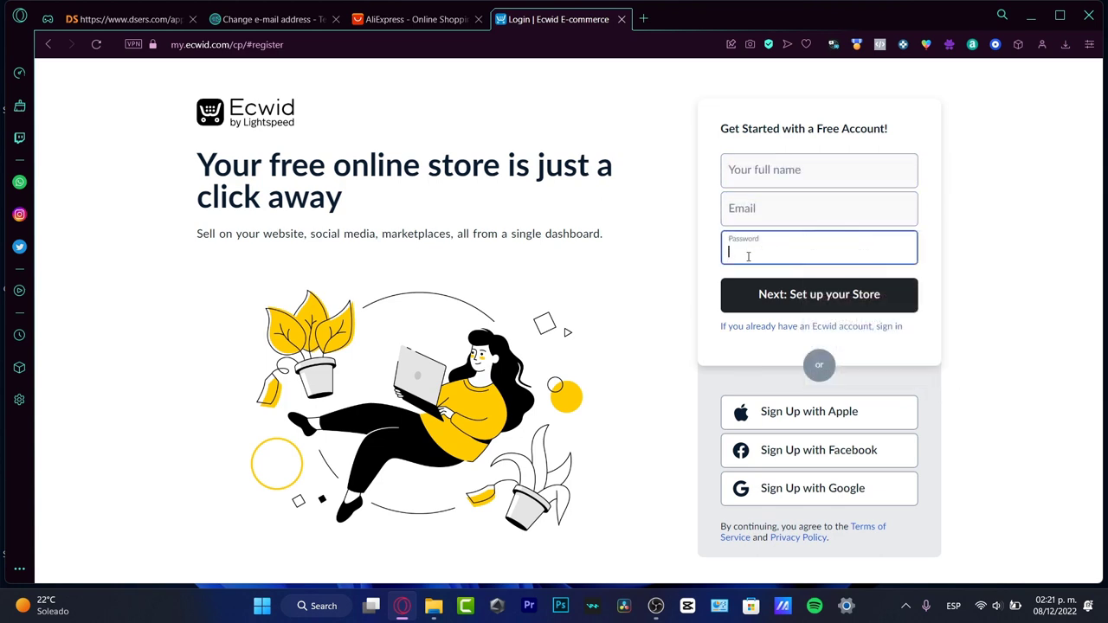
click(820, 295)
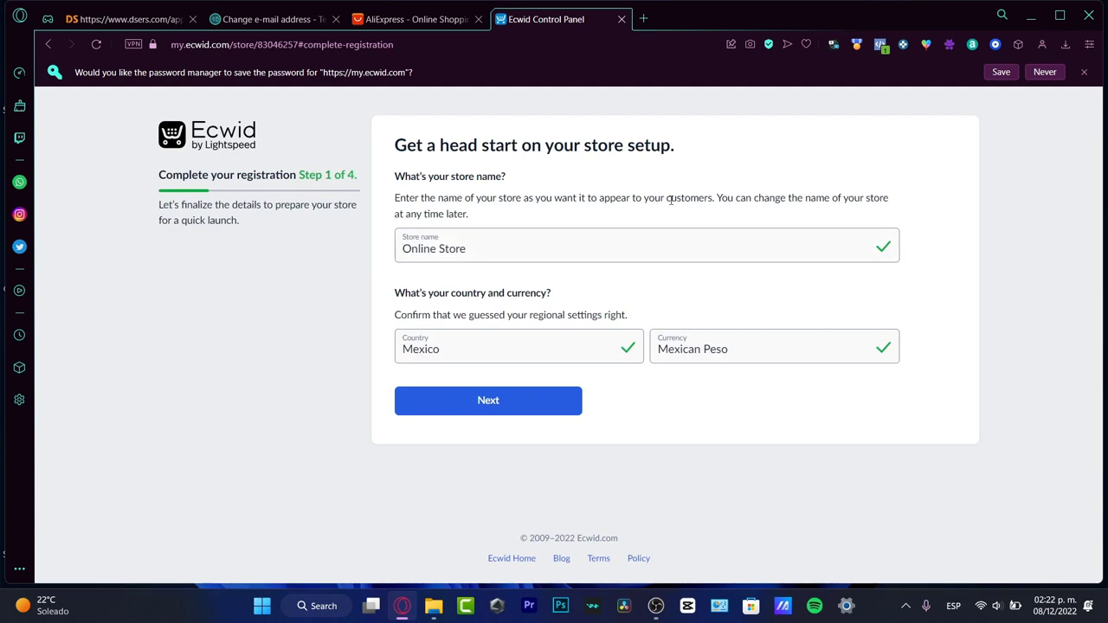
- Dismiss the password-save offer and select the default store name Online Store
click(1085, 75)
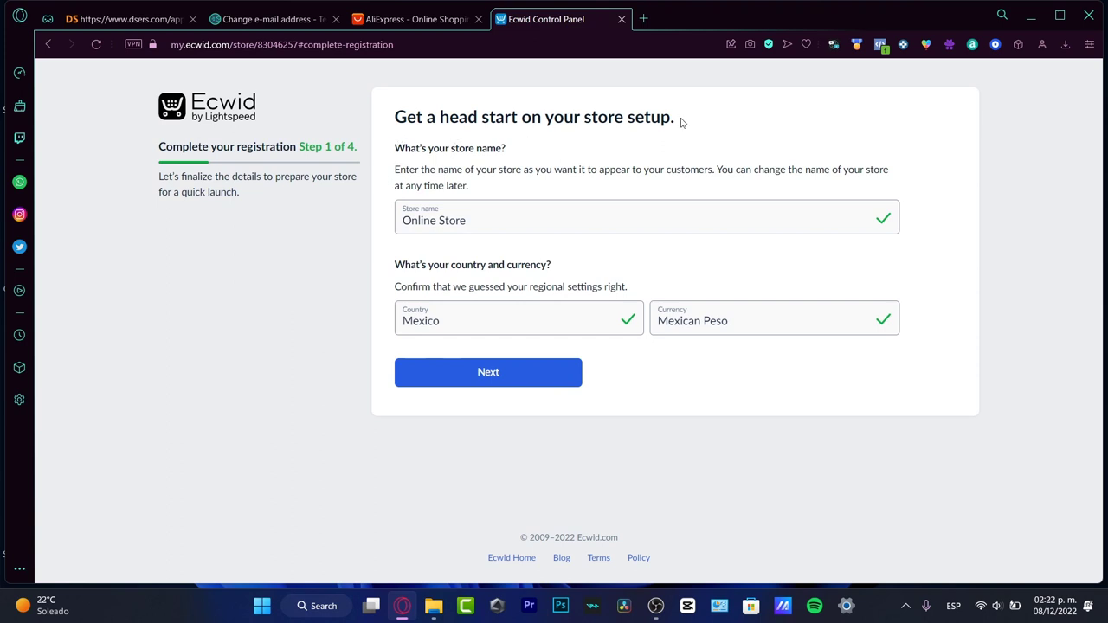
click(476, 225)
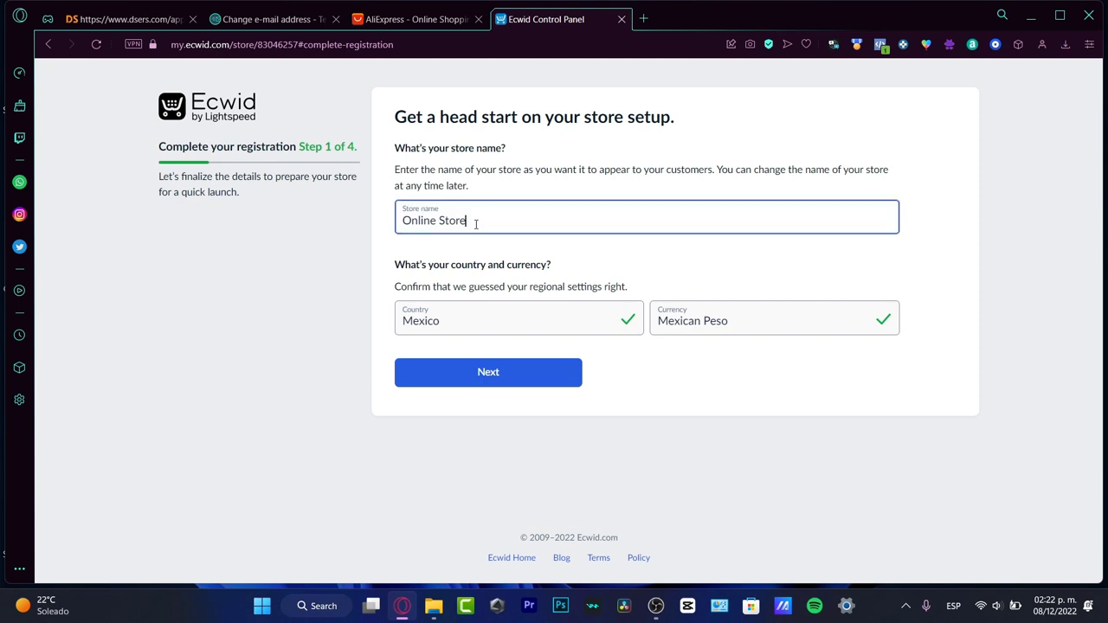
key(ctrl+shift+Left)
key(ctrl+shift+Left)
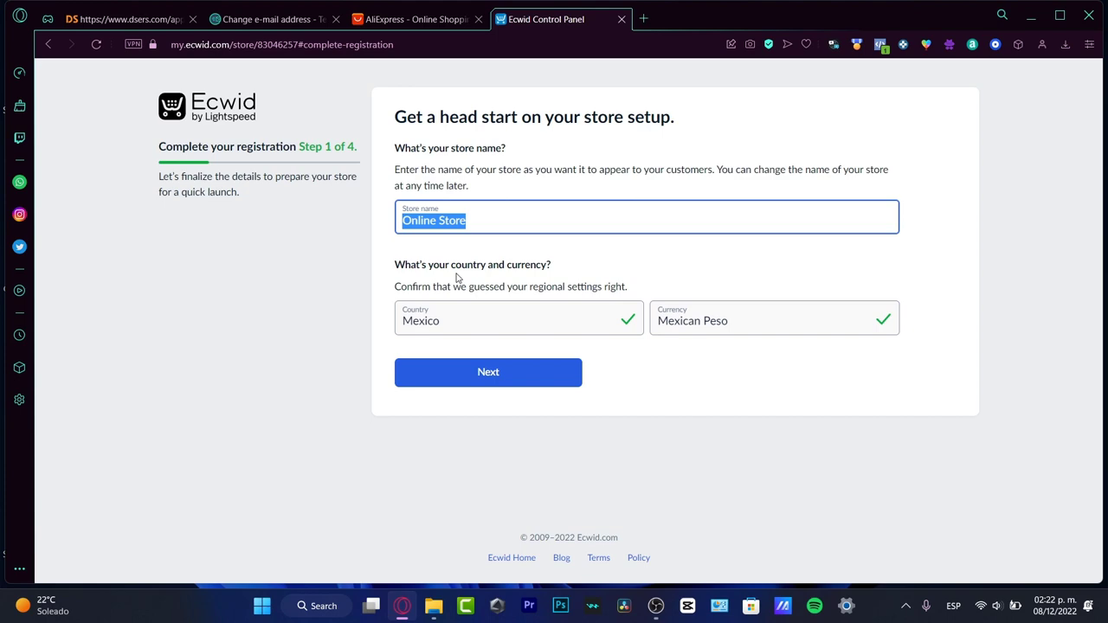
click(644, 18)
text(shopi)
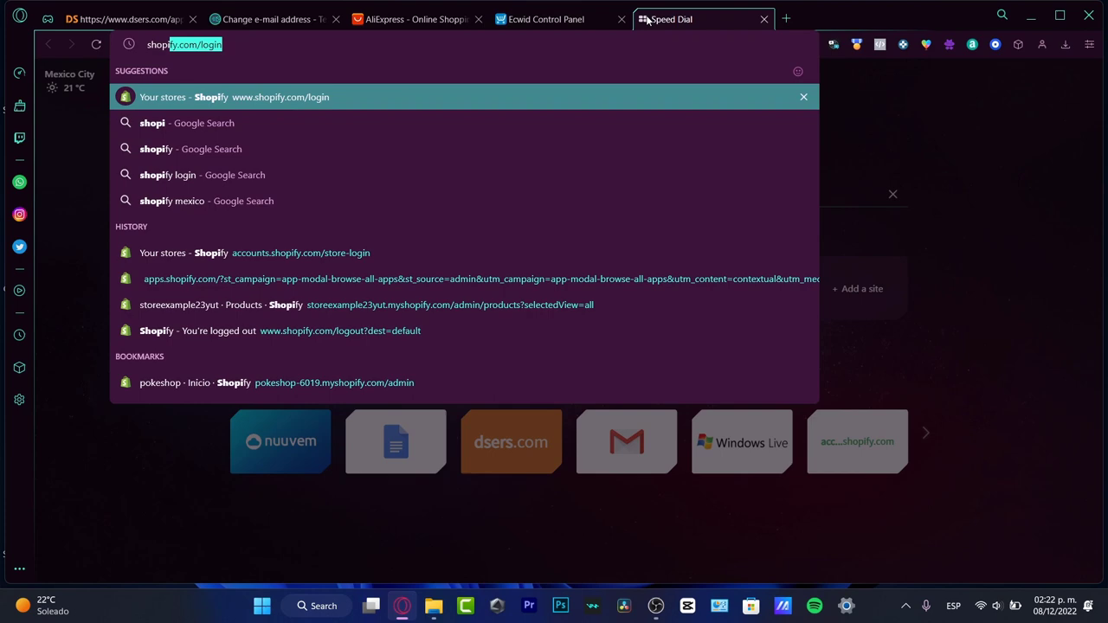
text(fy store name)
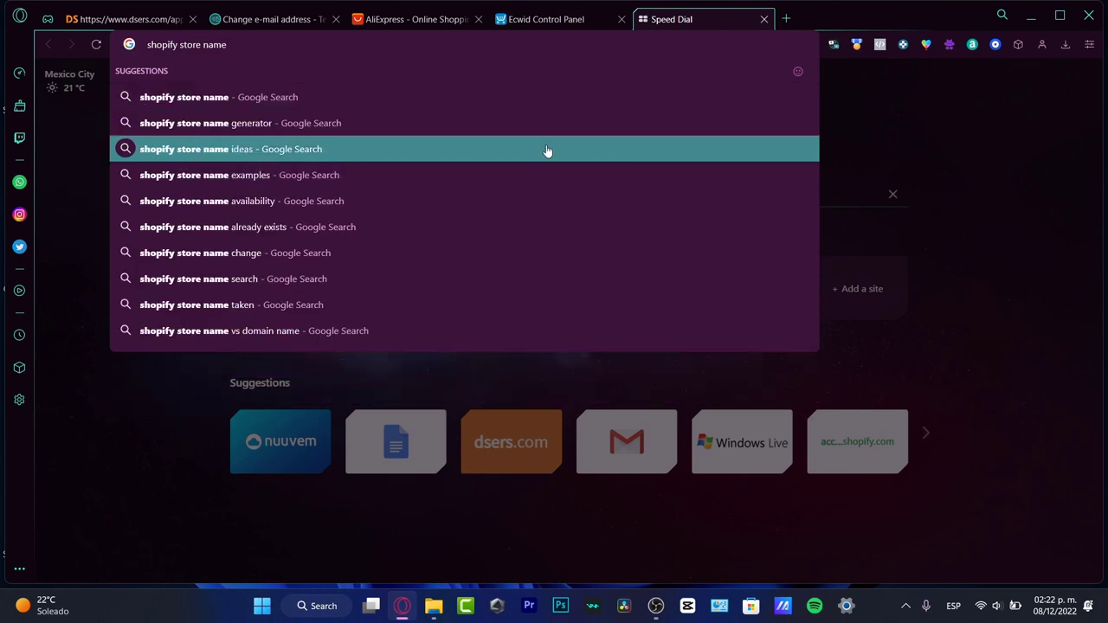
click(520, 123)
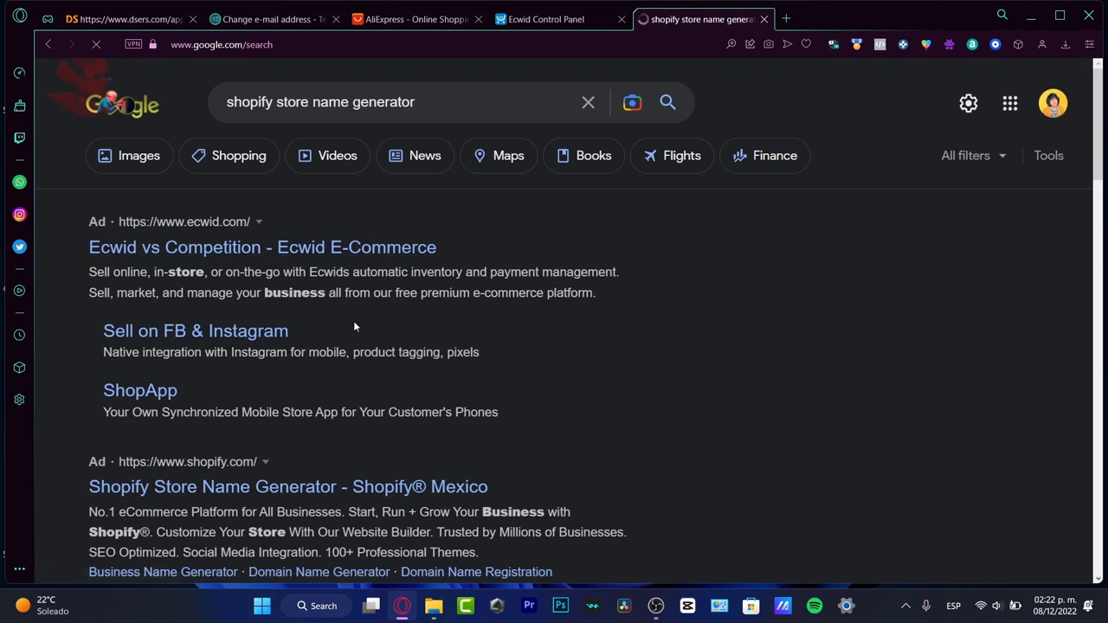
scroll(440, 443, down, 3)
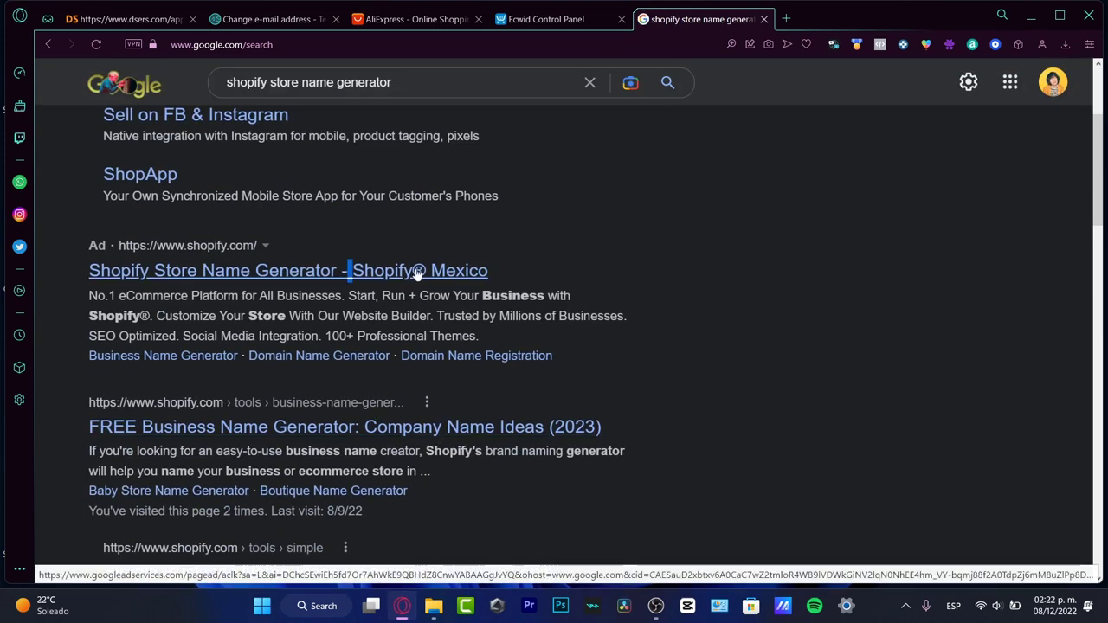
click(446, 286)
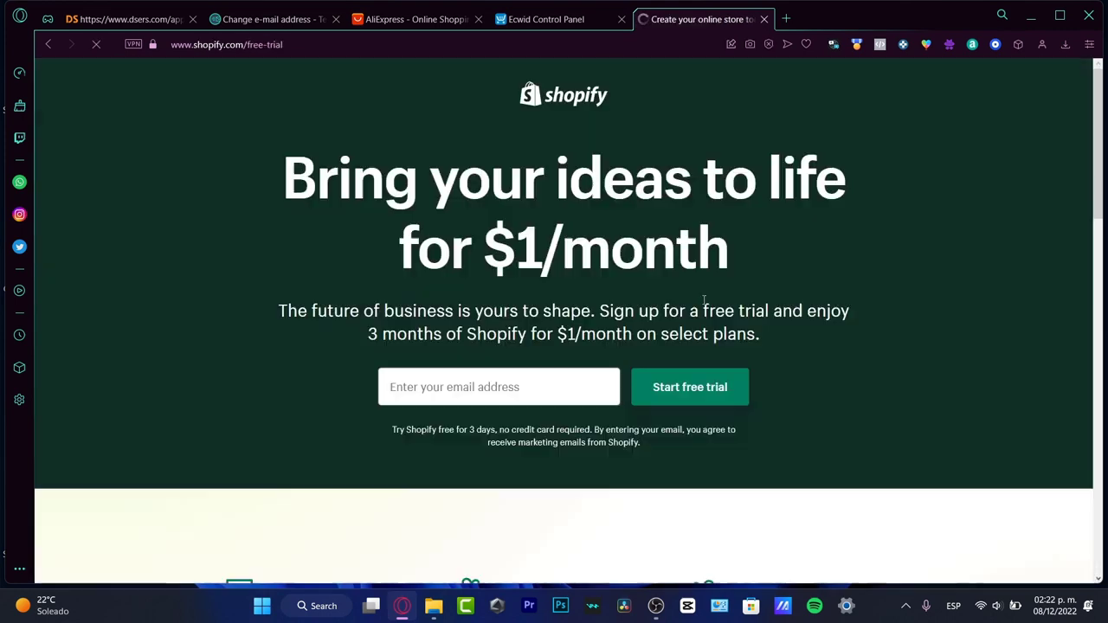
scroll(747, 363, down, 5)
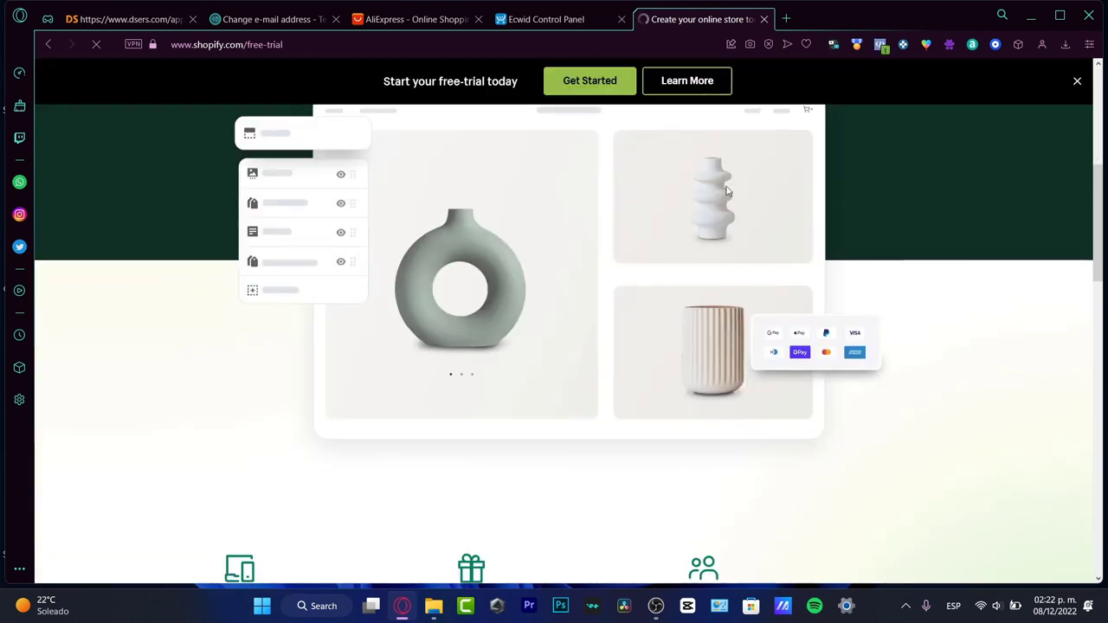
click(762, 19)
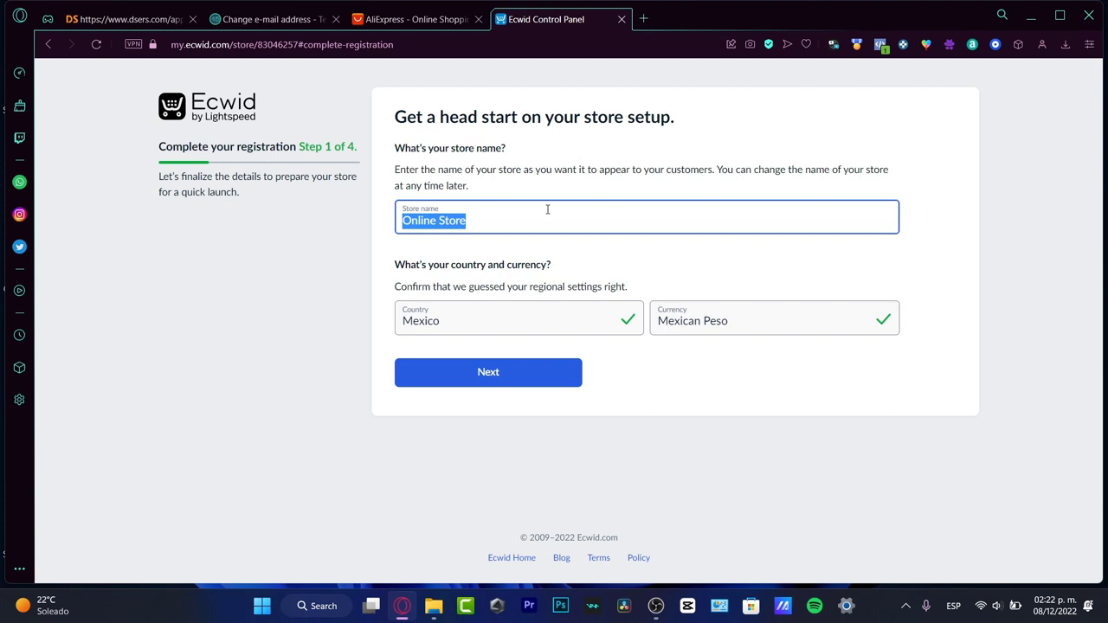
- Replace the store name with MXN Store
text(MXN)
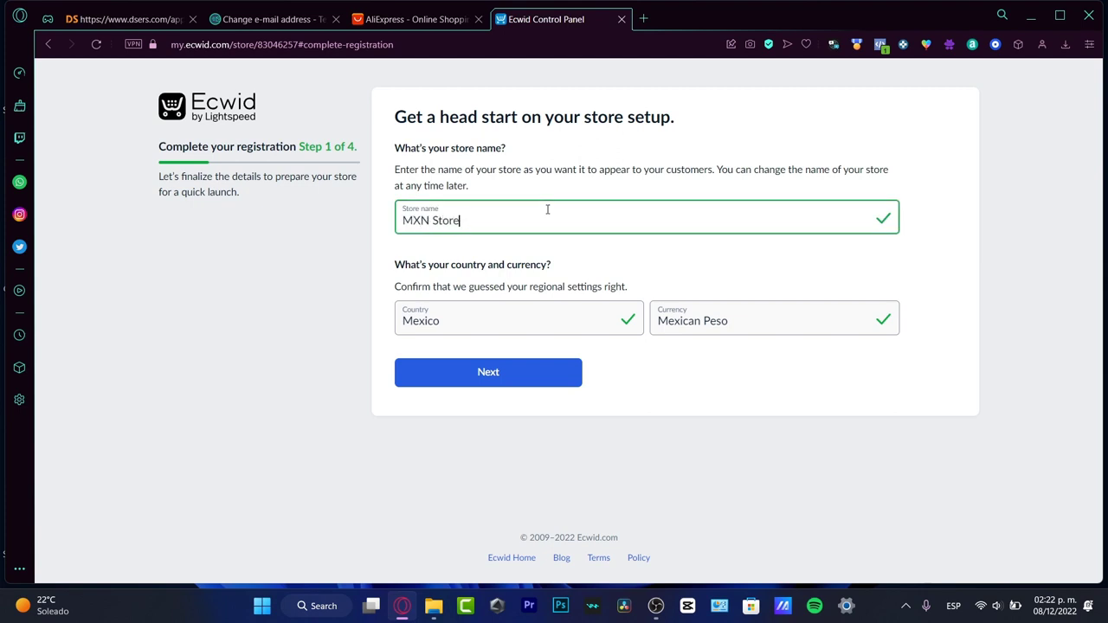
click(557, 282)
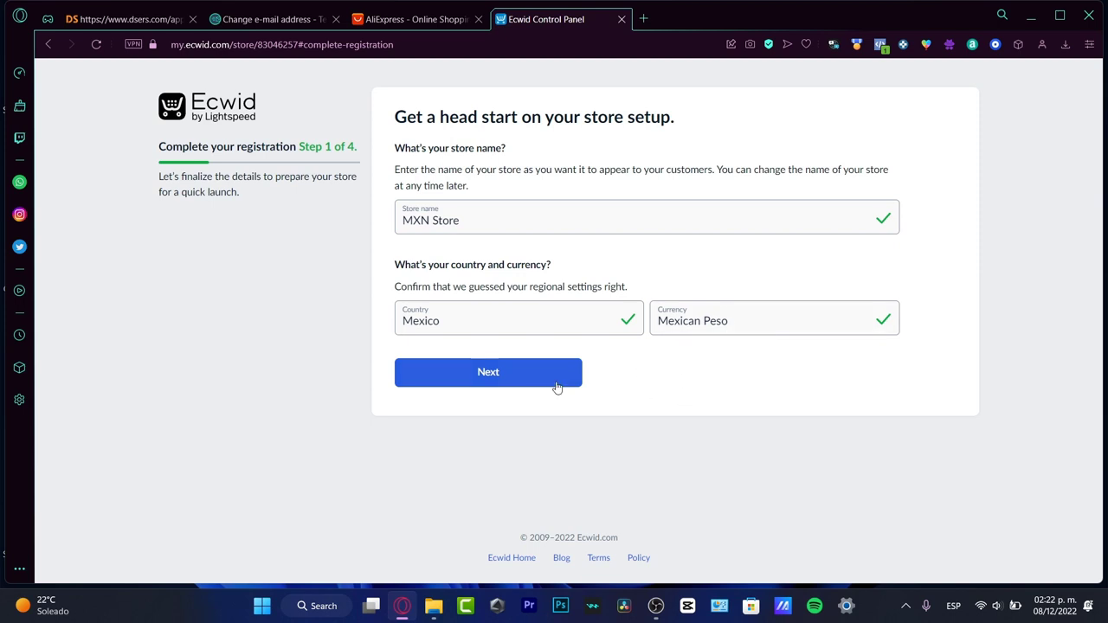
- Confirm the store details and set the company state to Ciudad de México
click(508, 386)
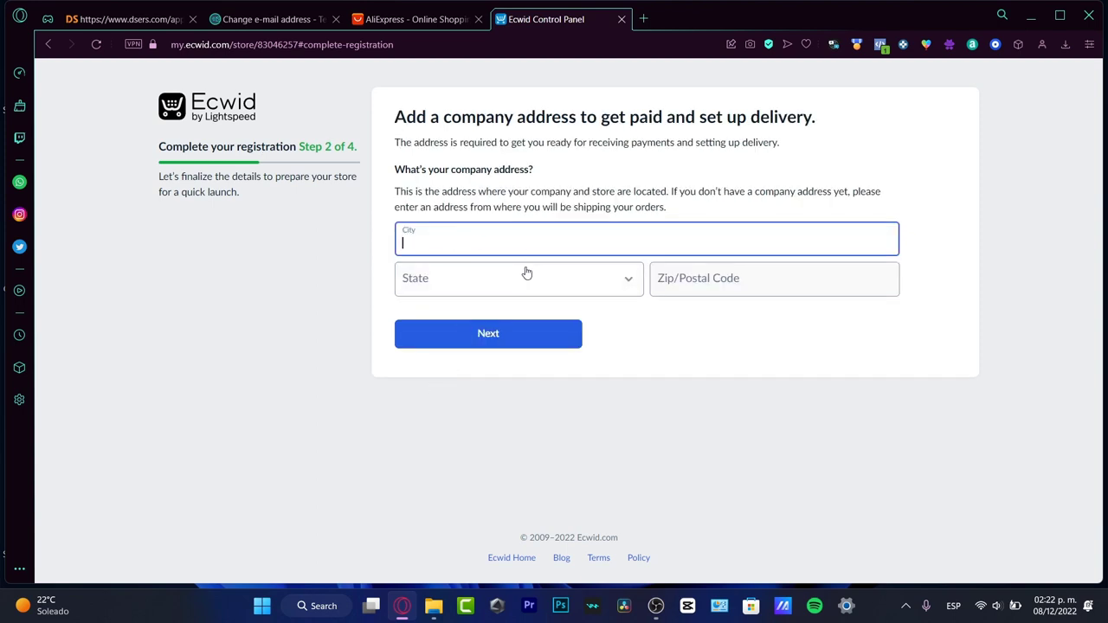
click(549, 291)
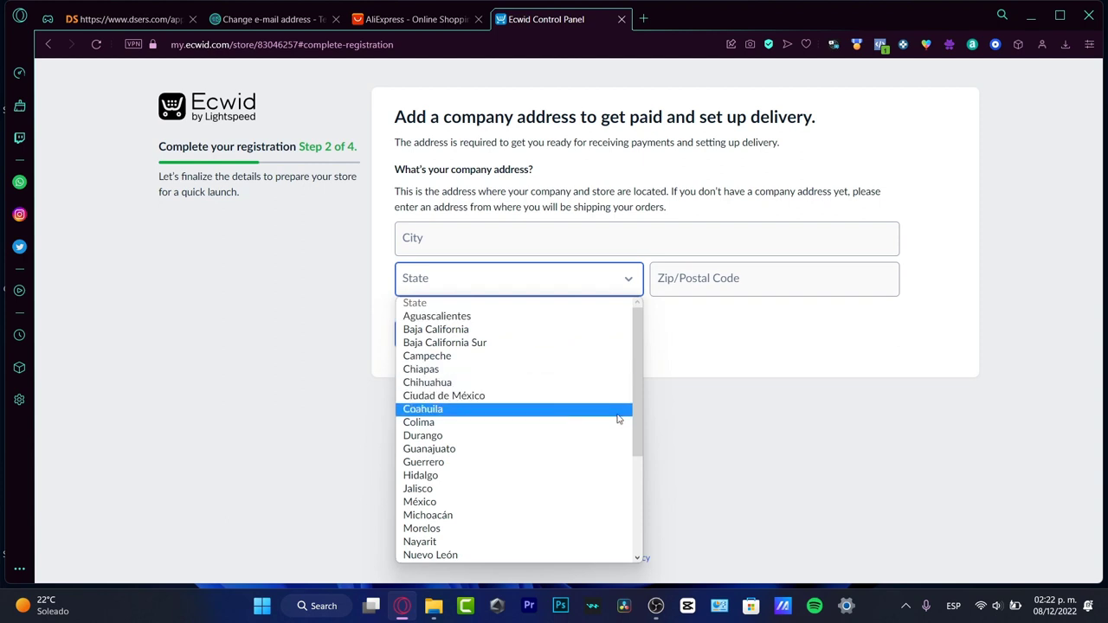
click(538, 397)
click(759, 286)
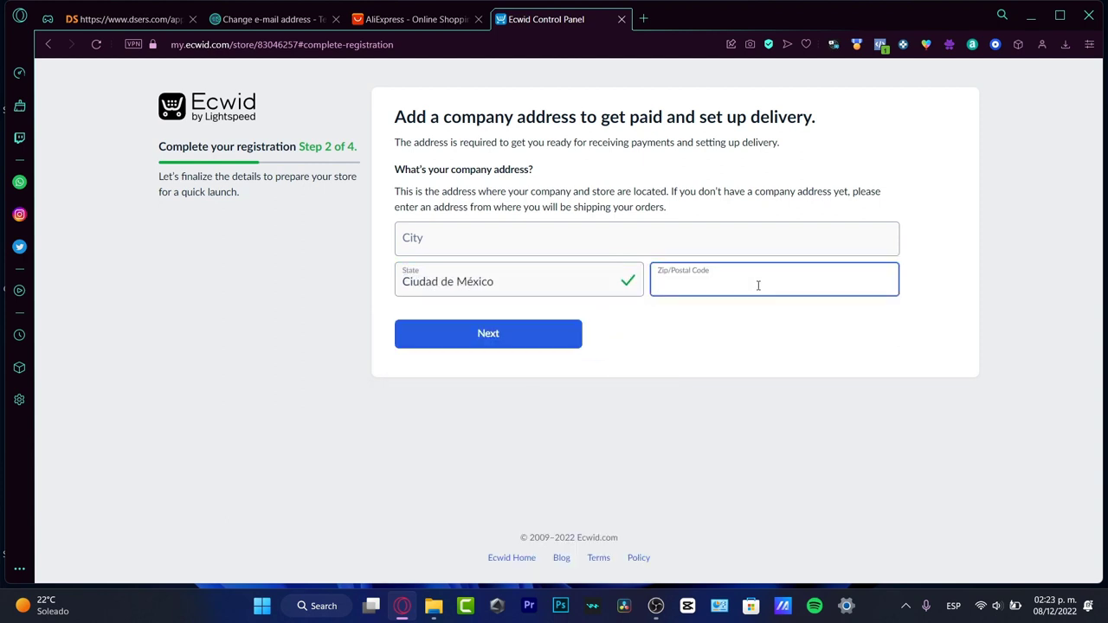
key(Return)
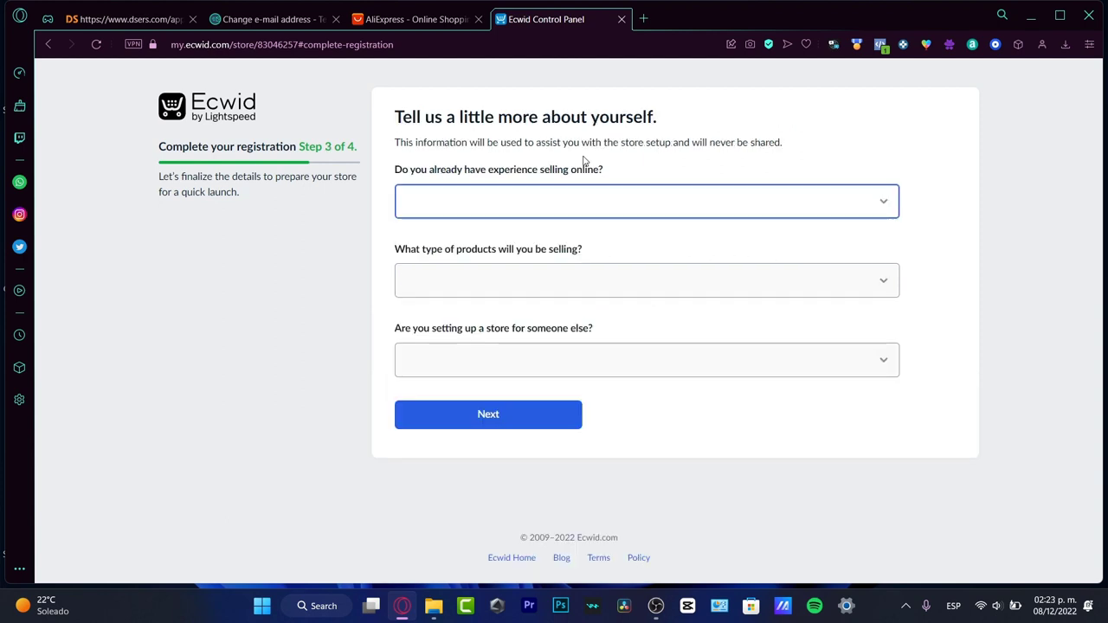
- Answer I'm just getting started, selling Electronics/Computers
click(562, 206)
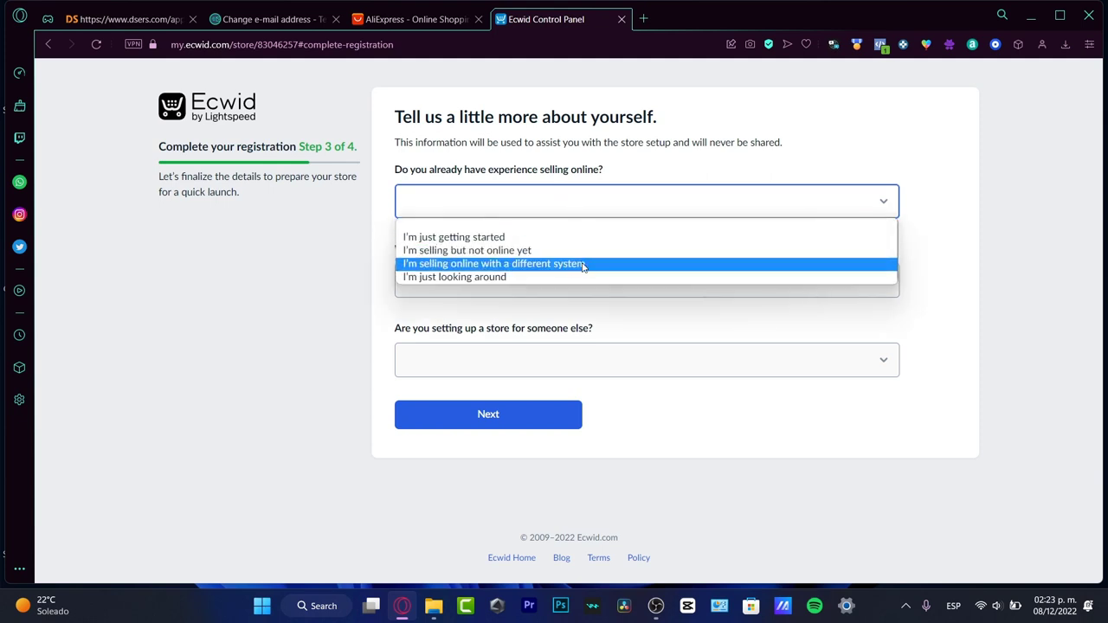
click(481, 238)
click(537, 284)
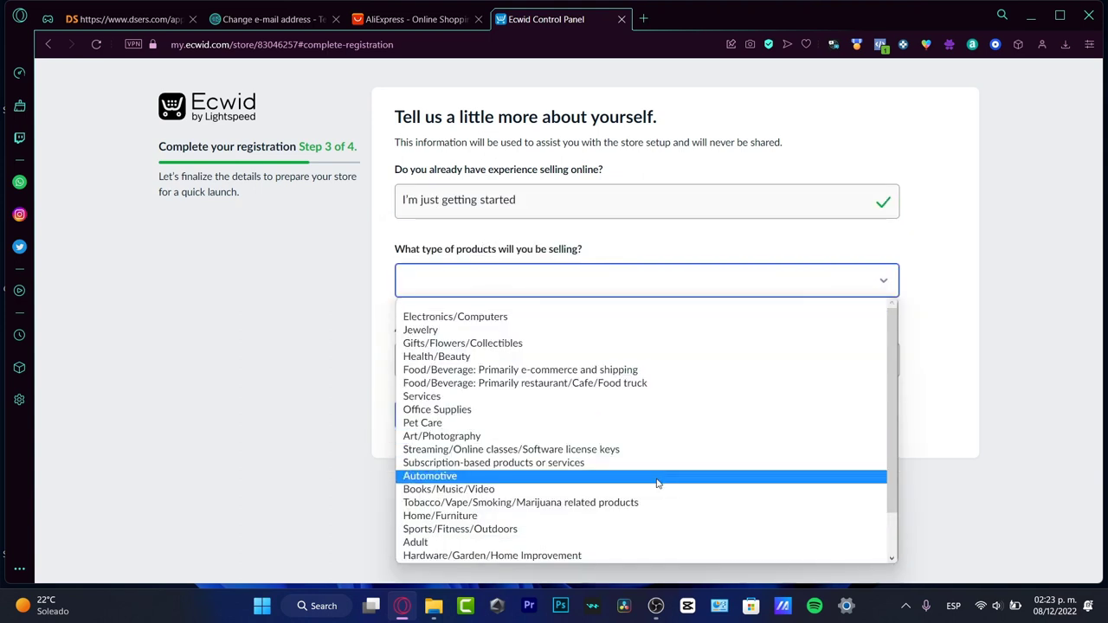
click(496, 317)
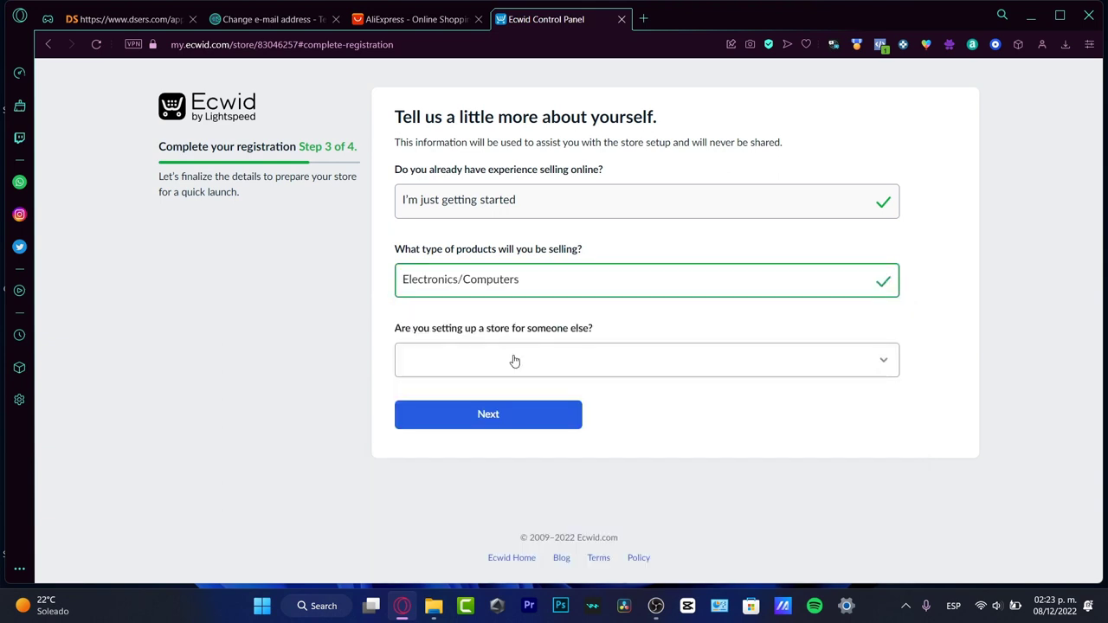
click(513, 359)
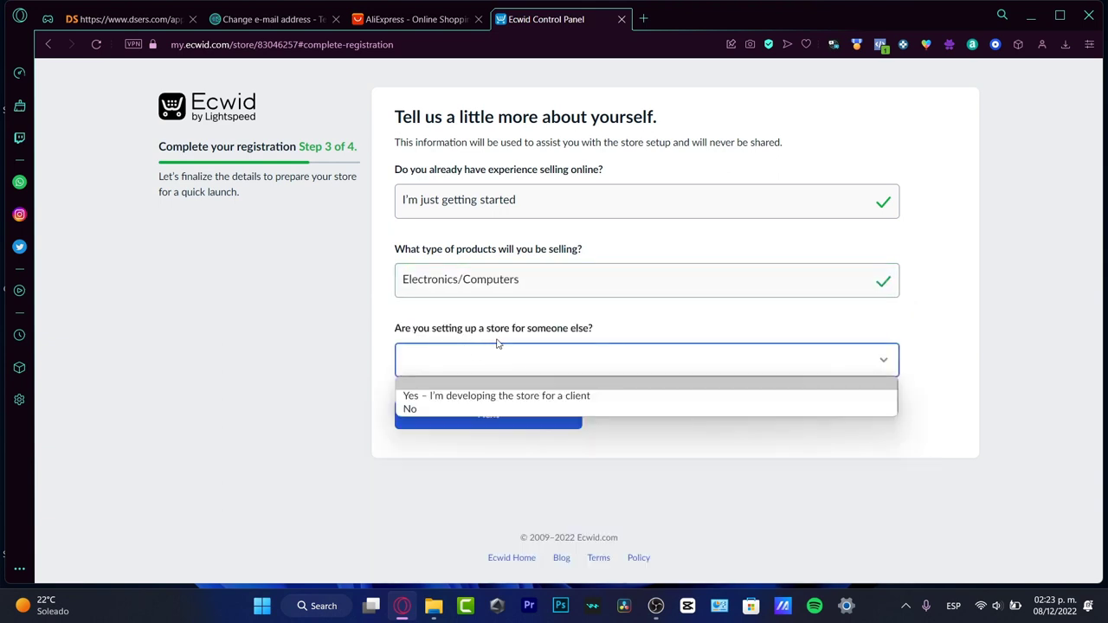
- Answer No to both setup questions, keep mxn-store.company.site, and create the free store
click(547, 410)
click(549, 415)
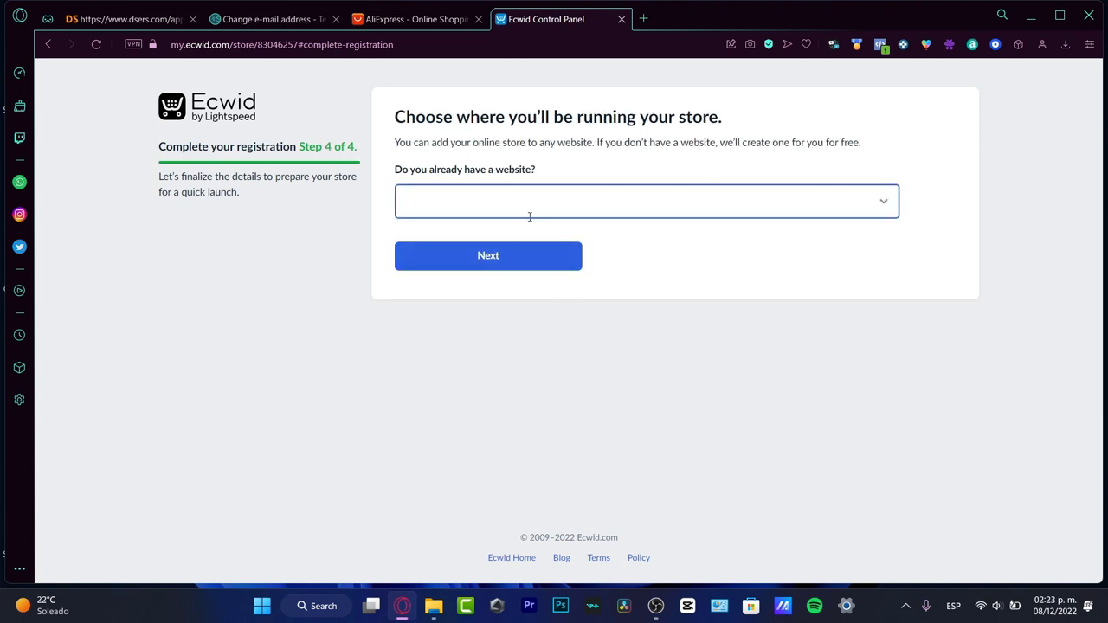
click(485, 204)
click(524, 250)
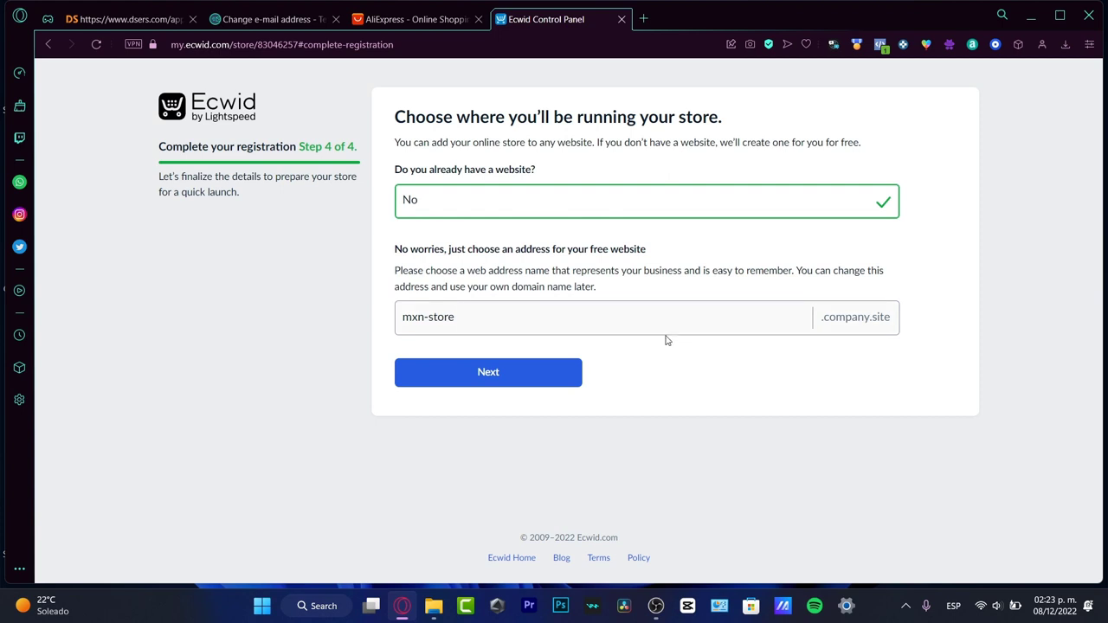
click(494, 319)
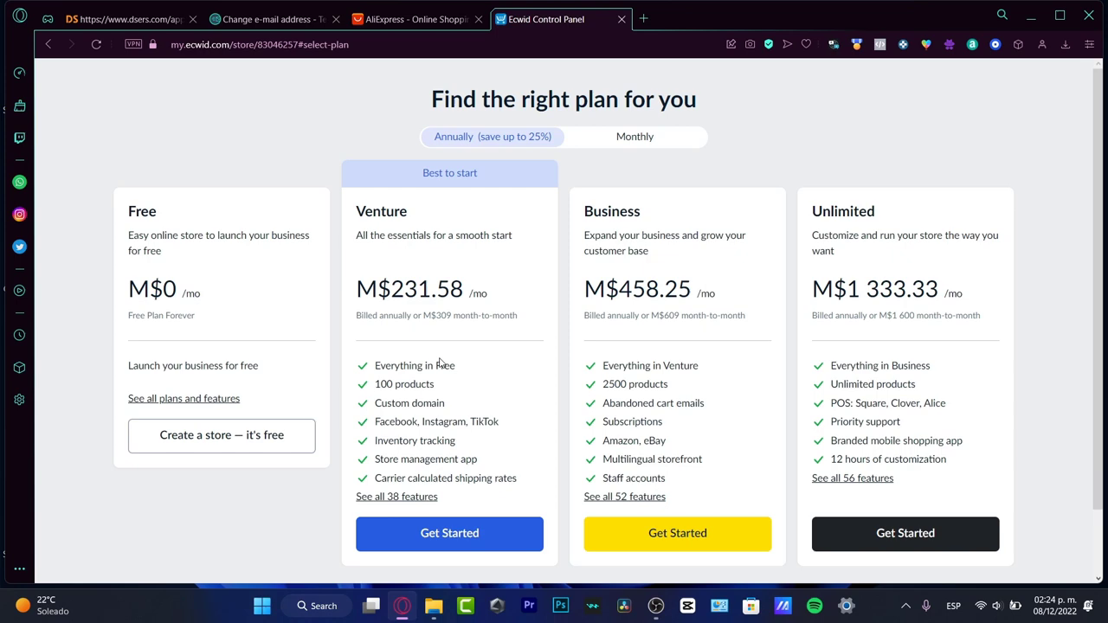
click(272, 435)
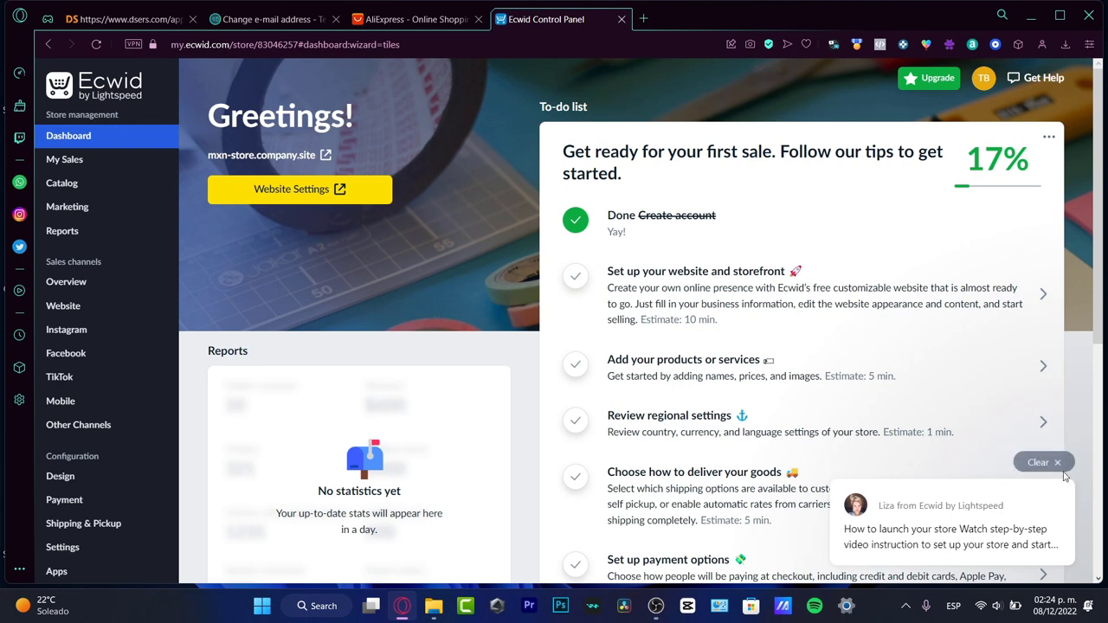
click(1060, 469)
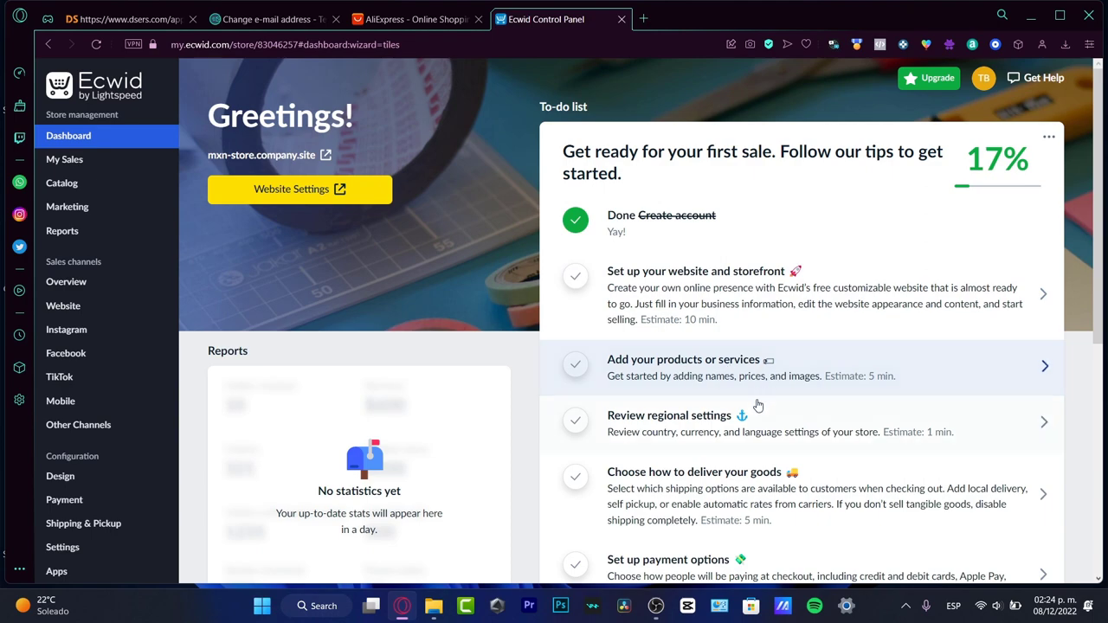
scroll(990, 309, down, 5)
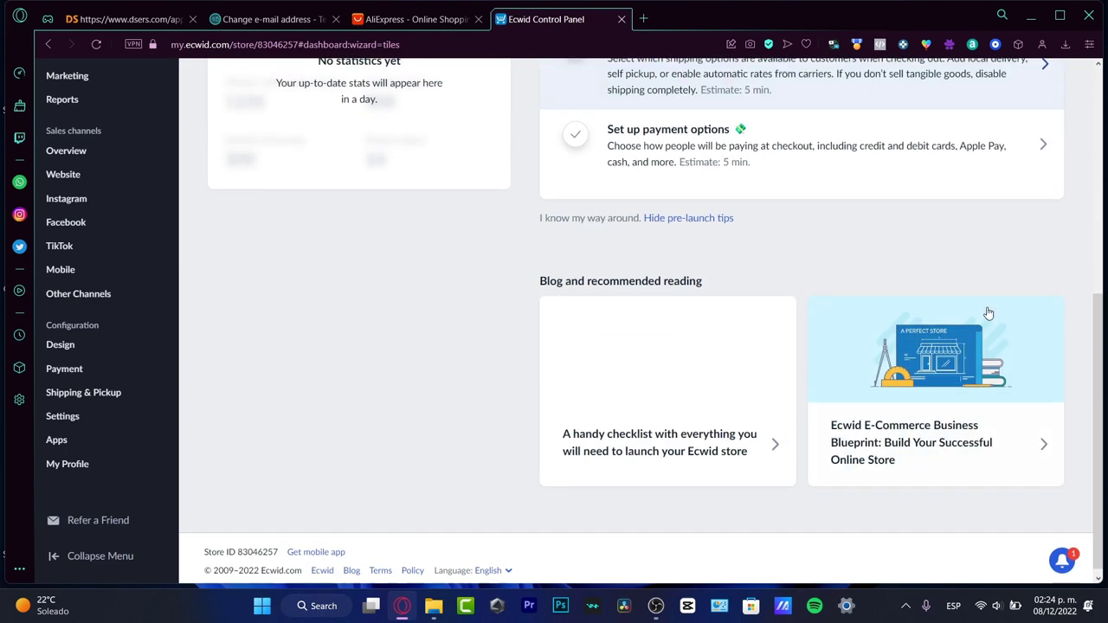
scroll(990, 314, up, 10)
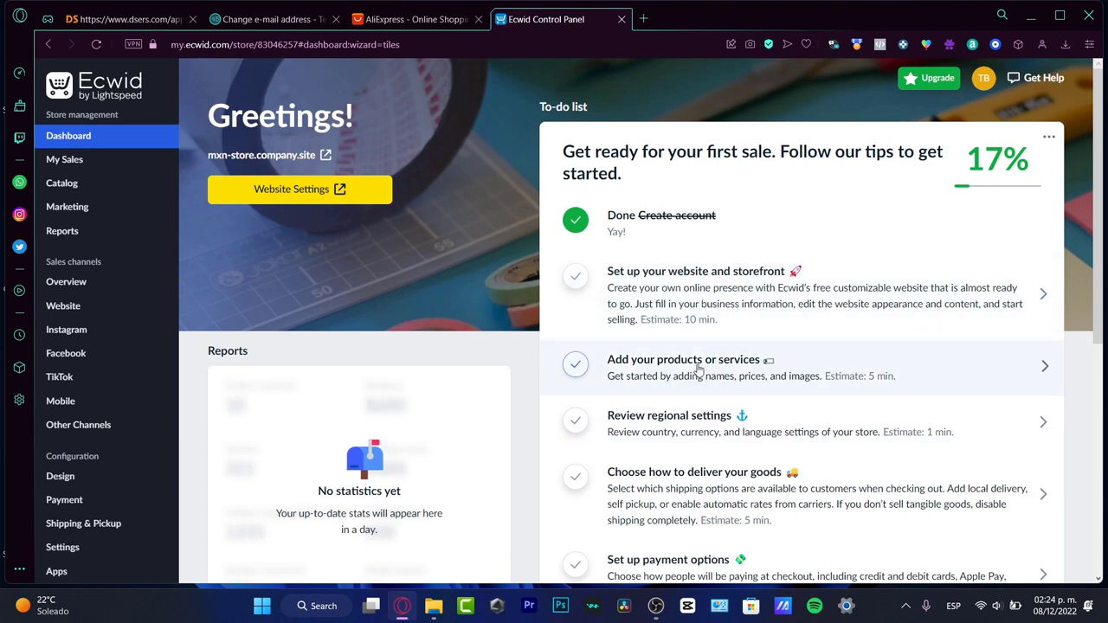
scroll(841, 329, down, 10)
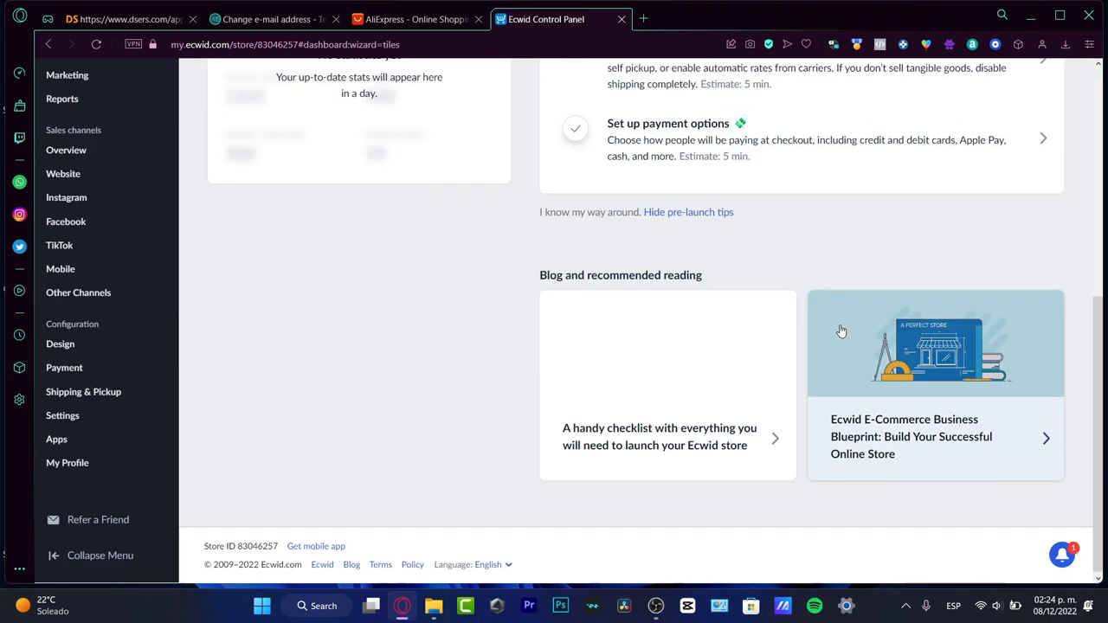
scroll(841, 329, up, 10)
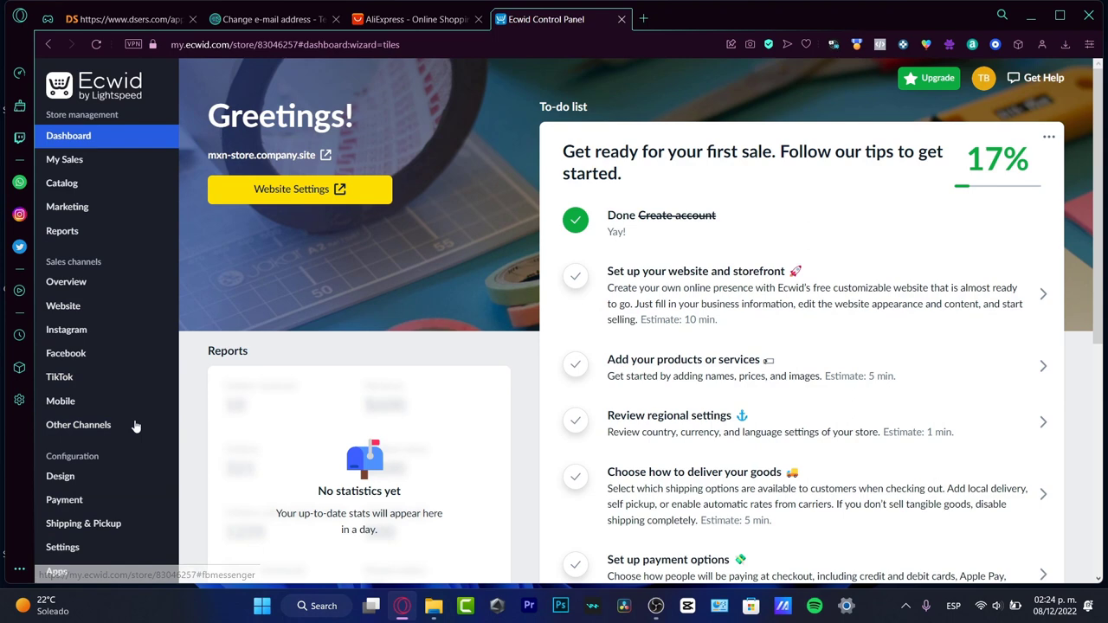
scroll(117, 294, down, 3)
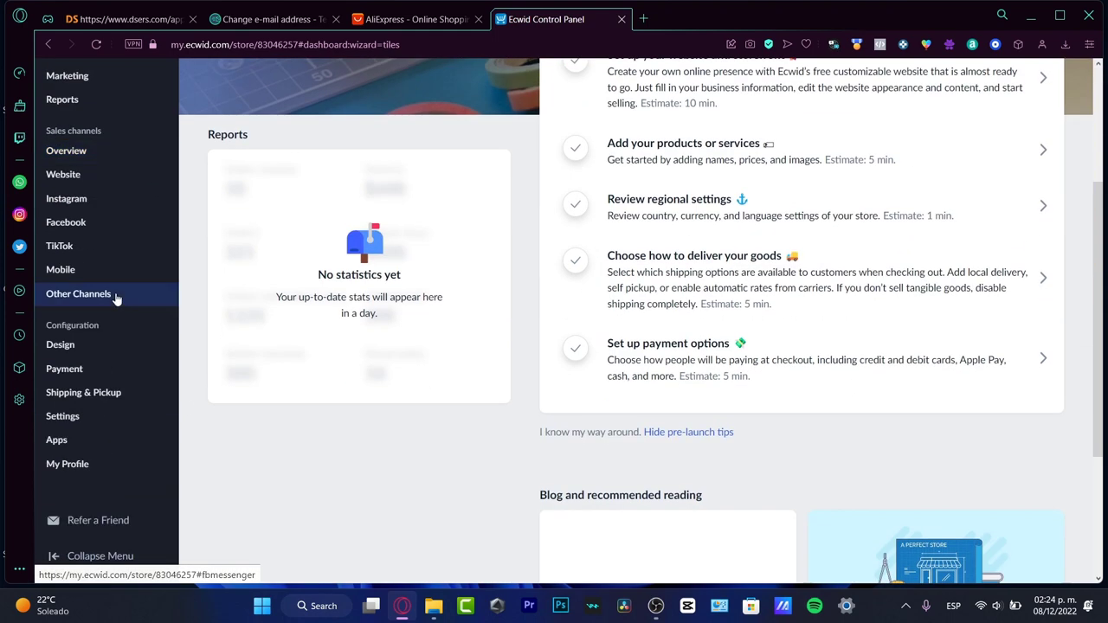
- Search the Ecwid App Market for 'dropshi' apps
click(77, 441)
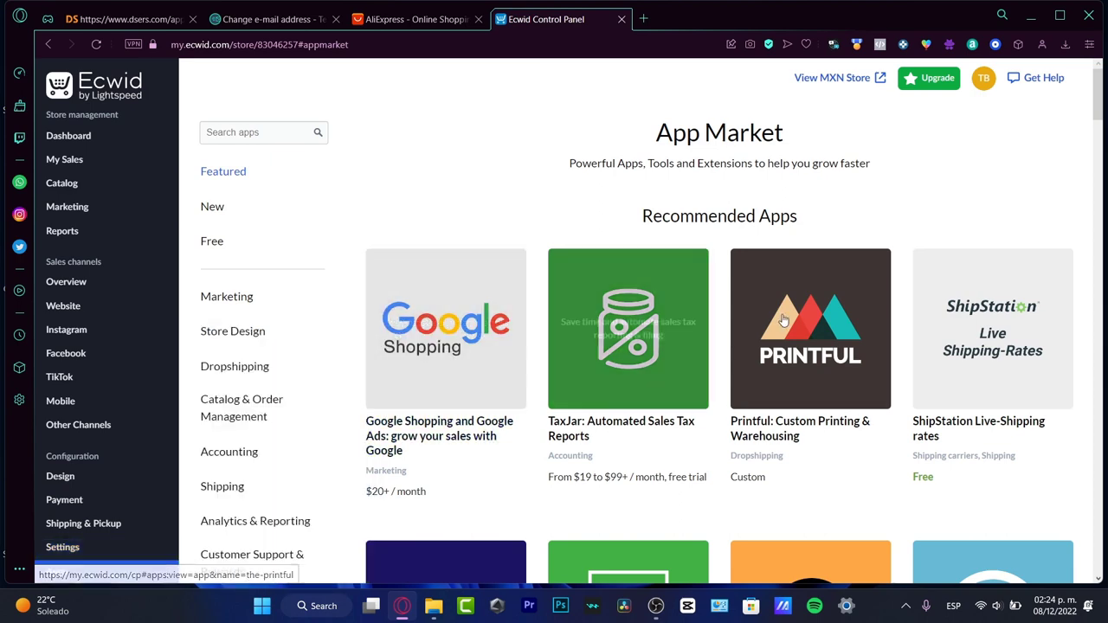
click(267, 134)
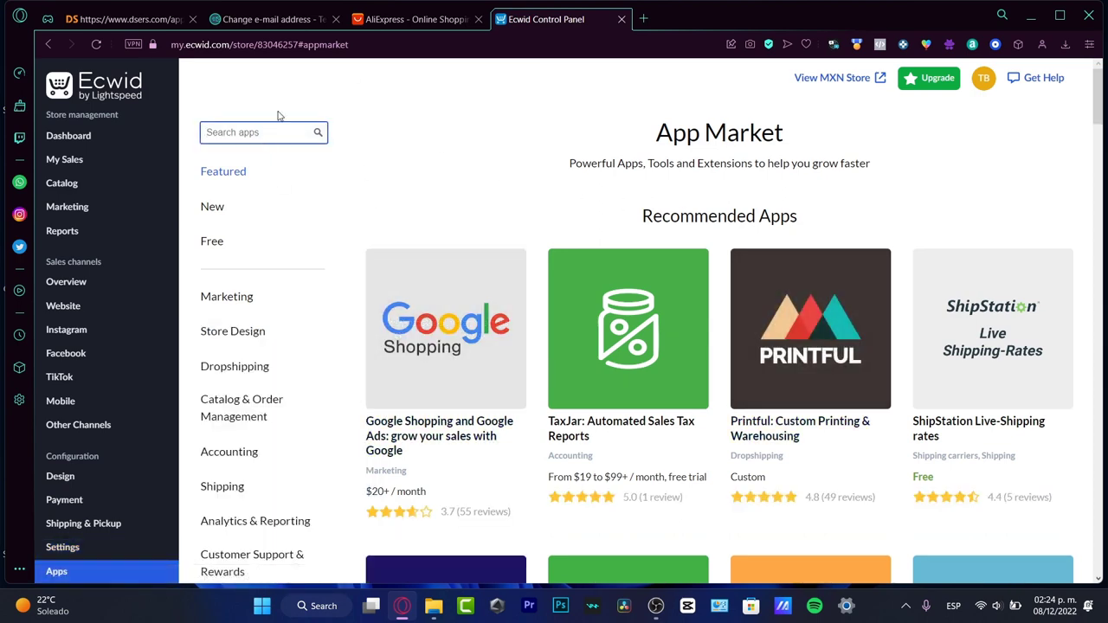
scroll(488, 151, down, 3)
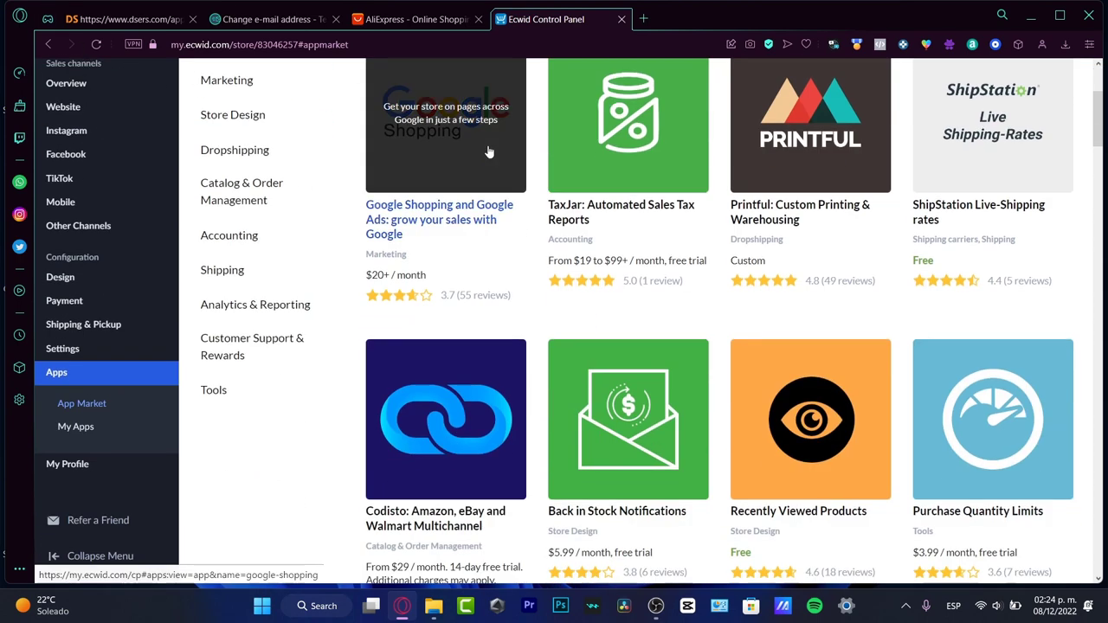
scroll(487, 148, up, 3)
text(dr)
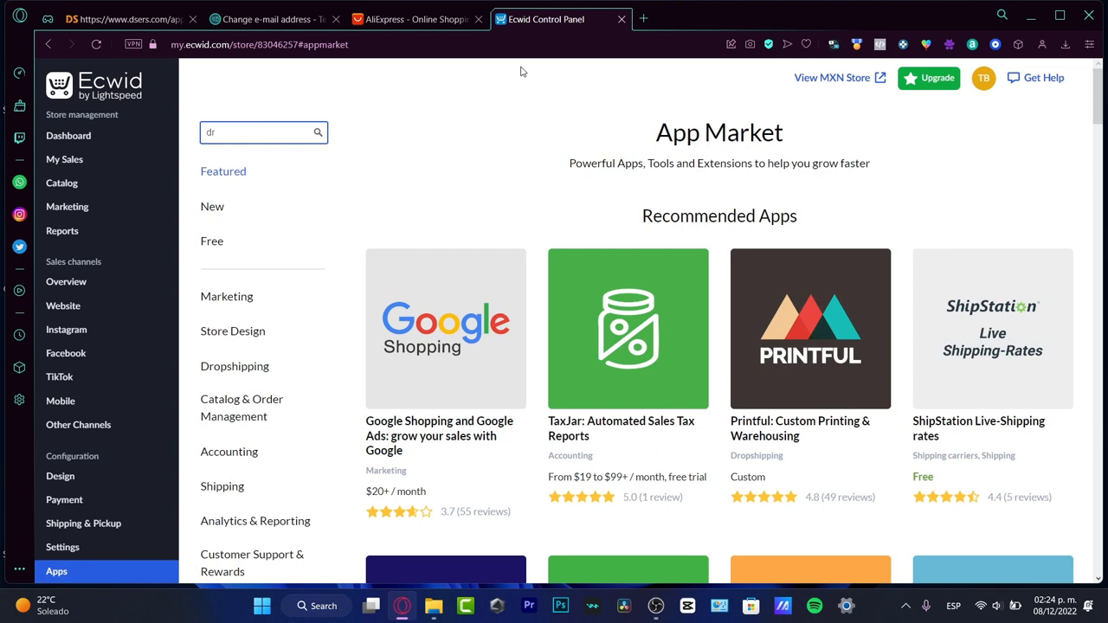
text(ops)
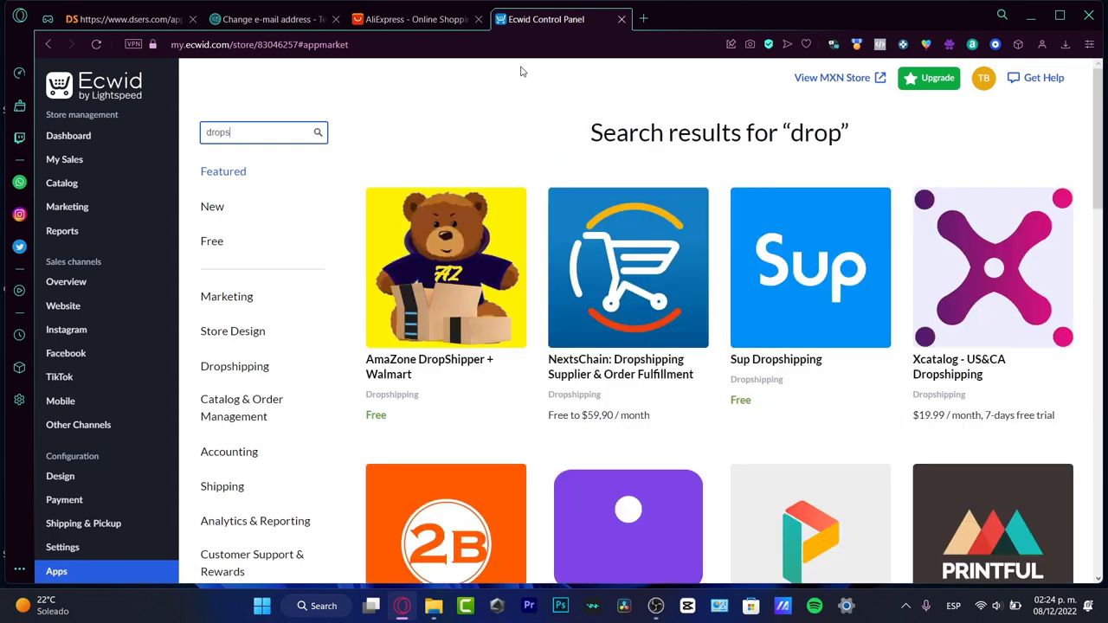
text(hip)
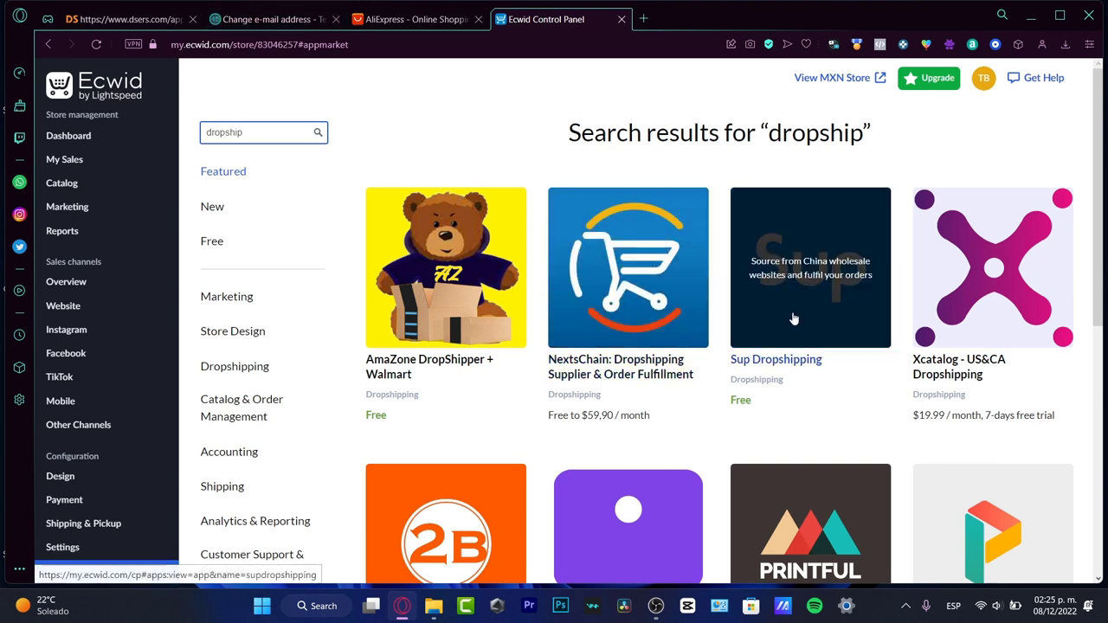
- Open the Sup Dropshipping app details and install it, approving its permissions
click(806, 358)
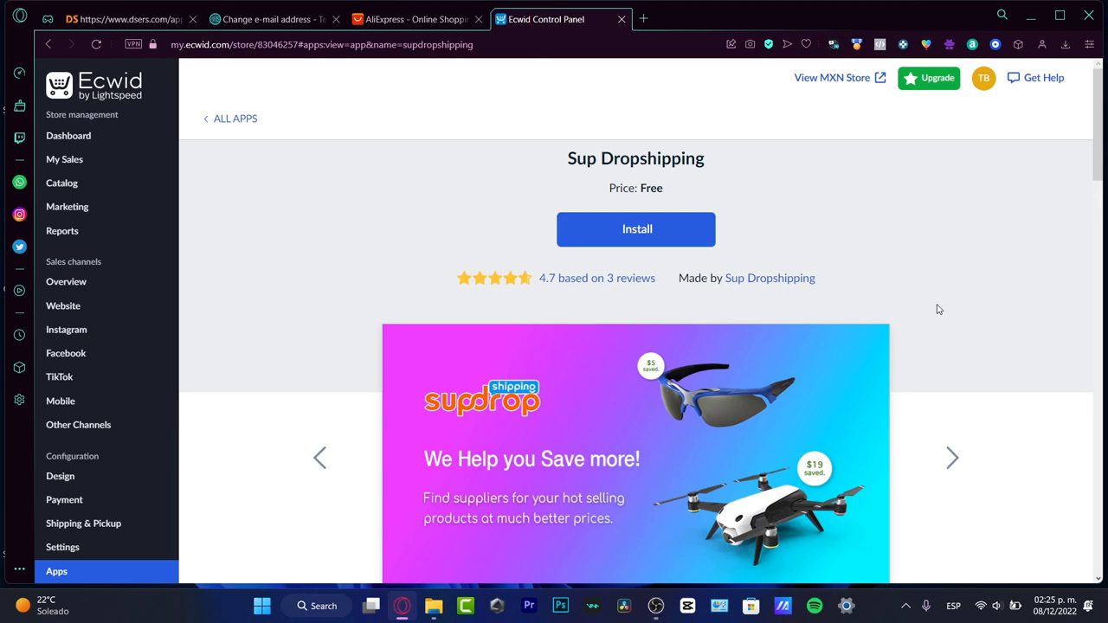
scroll(937, 310, down, 2)
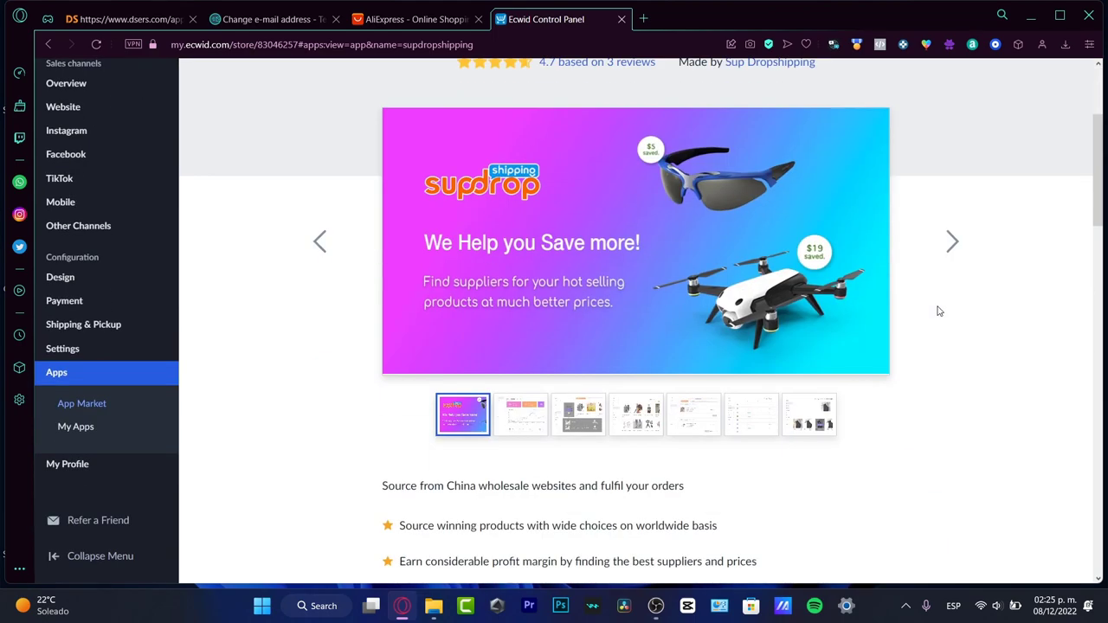
scroll(939, 311, down, 2)
scroll(940, 311, down, 5)
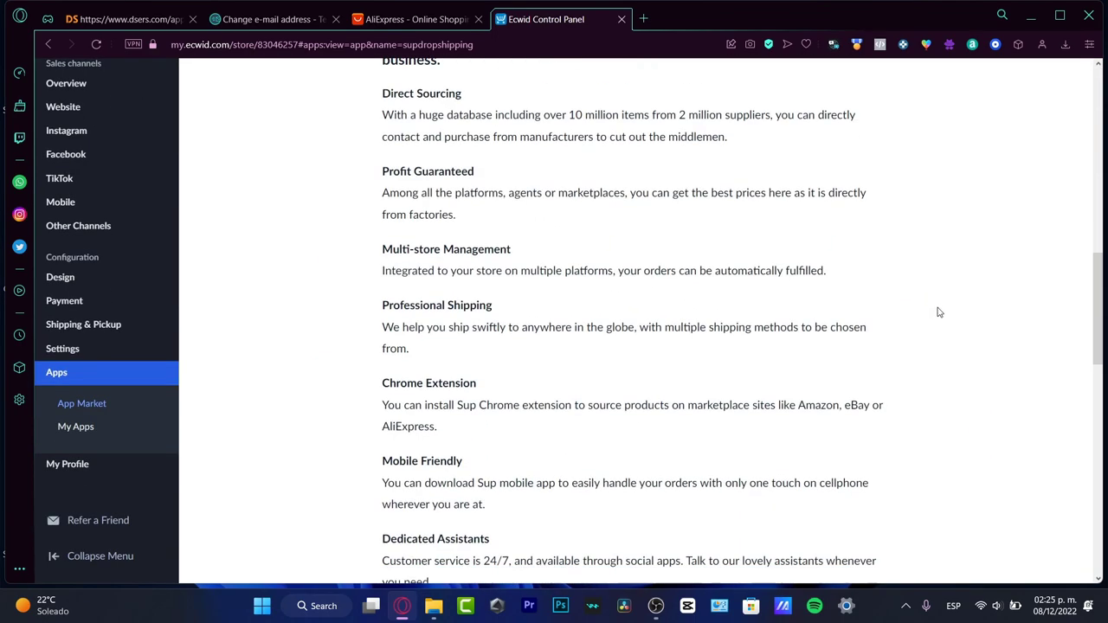
scroll(940, 312, down, 5)
scroll(939, 313, down, 5)
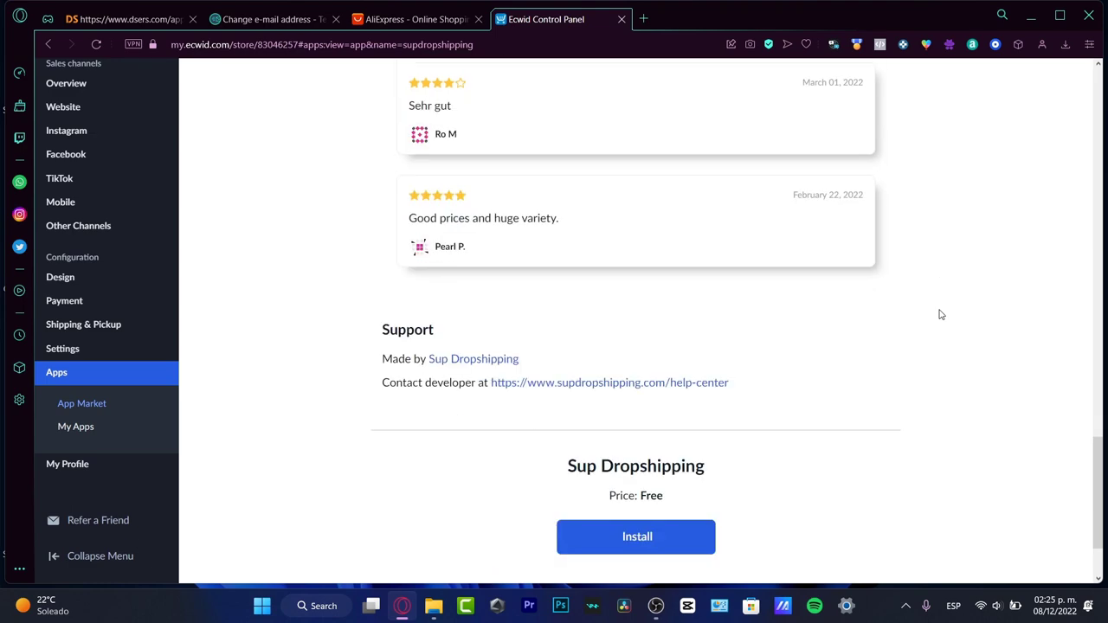
scroll(942, 316, up, 15)
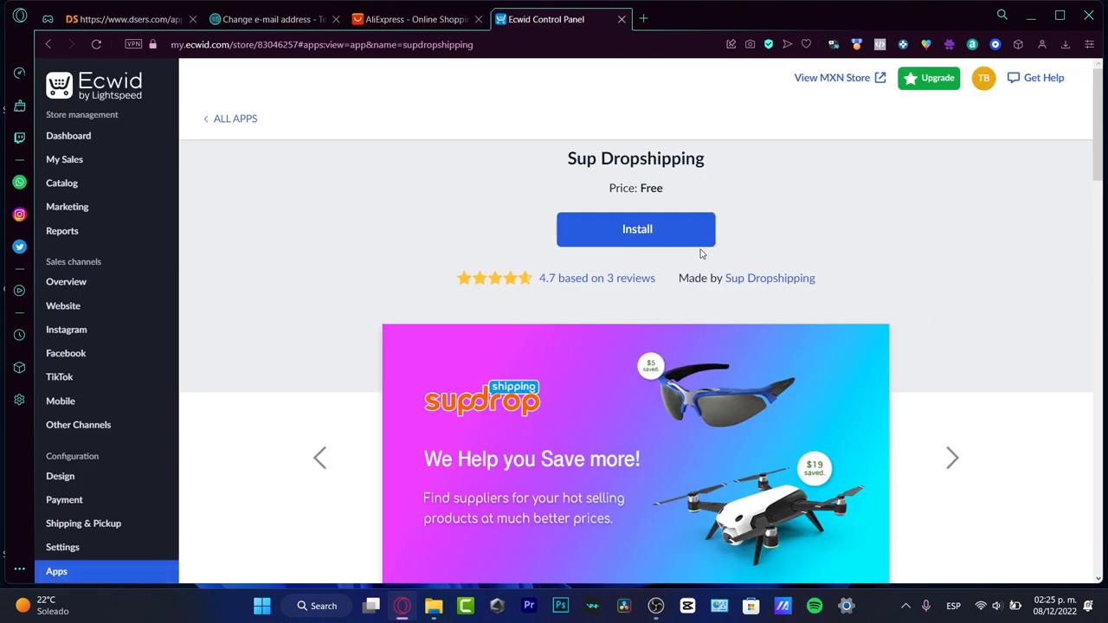
click(651, 233)
click(710, 314)
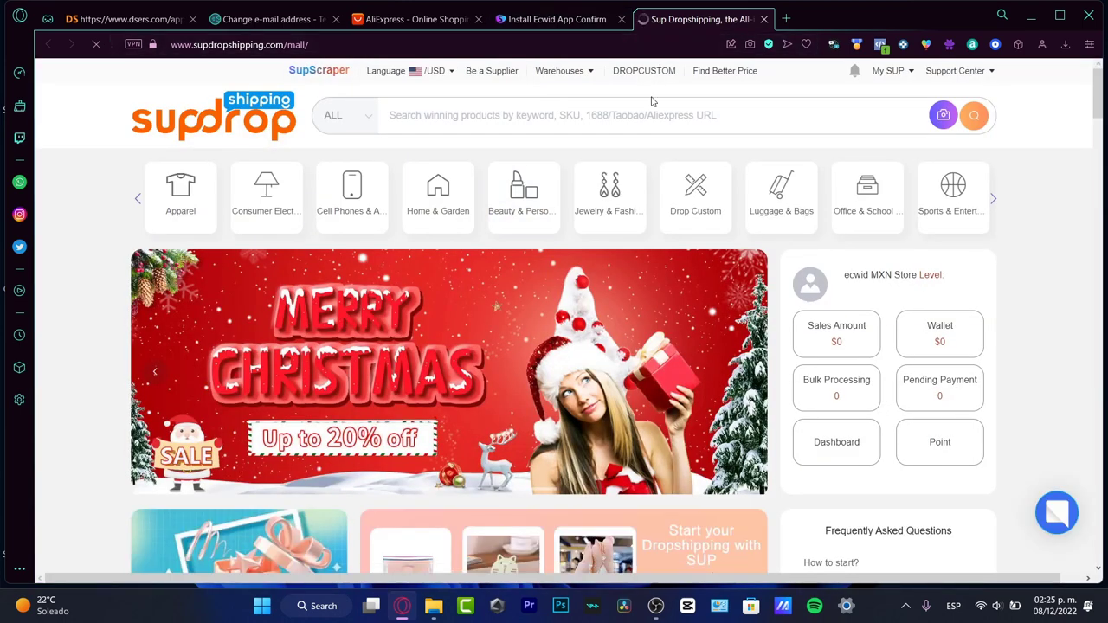
- Check the AliExpress, temp-mail and install confirmation tabs, then return to the Sup mall
mouse_move(653, 188)
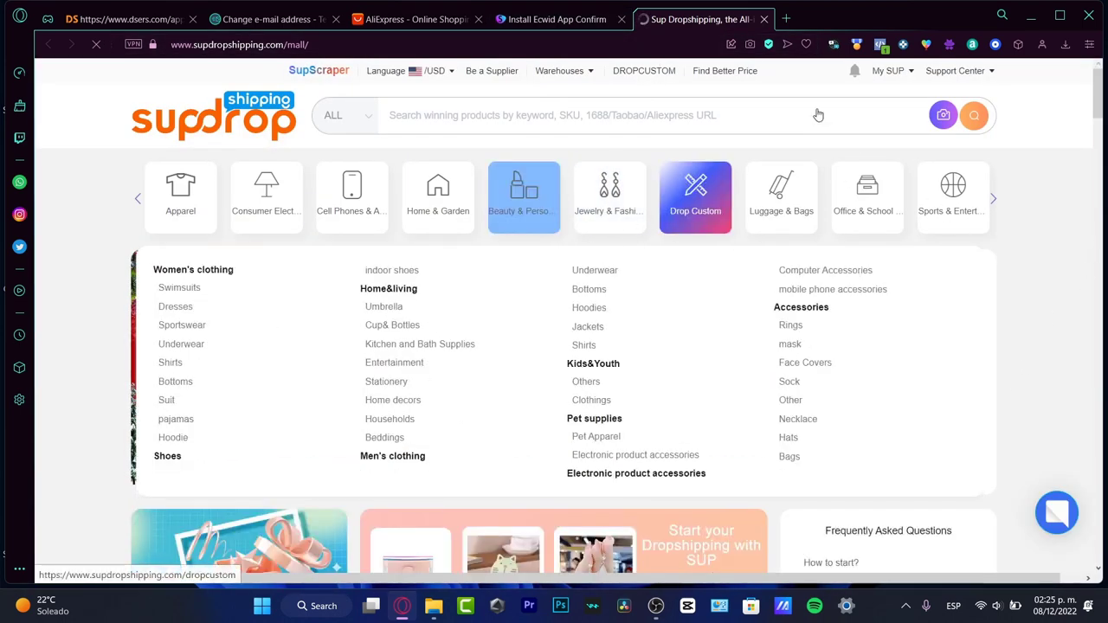
click(387, 8)
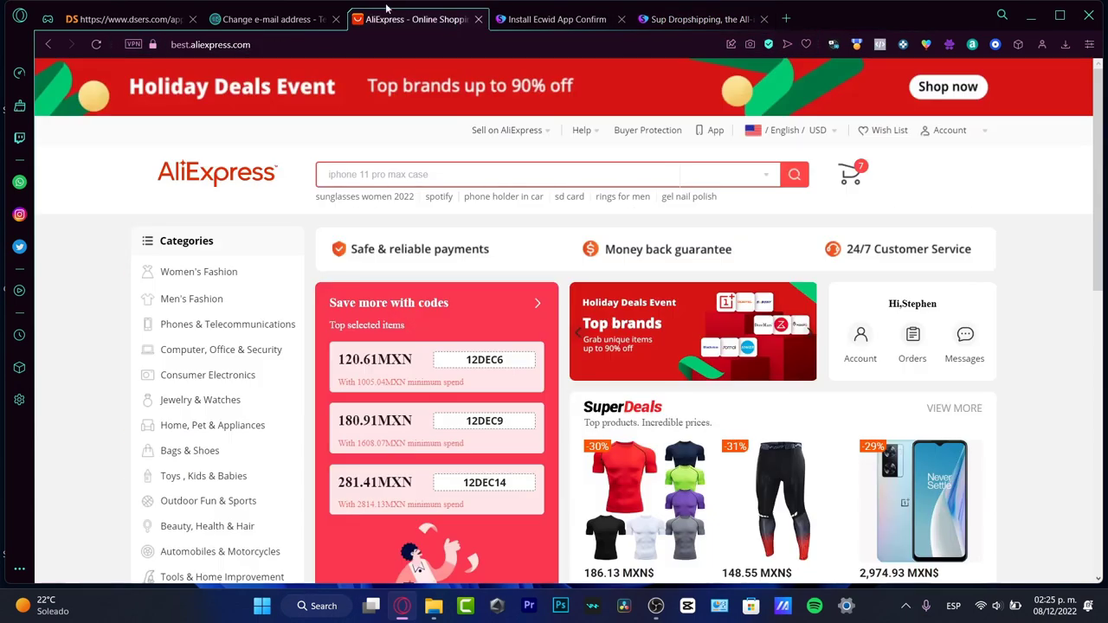
click(319, 21)
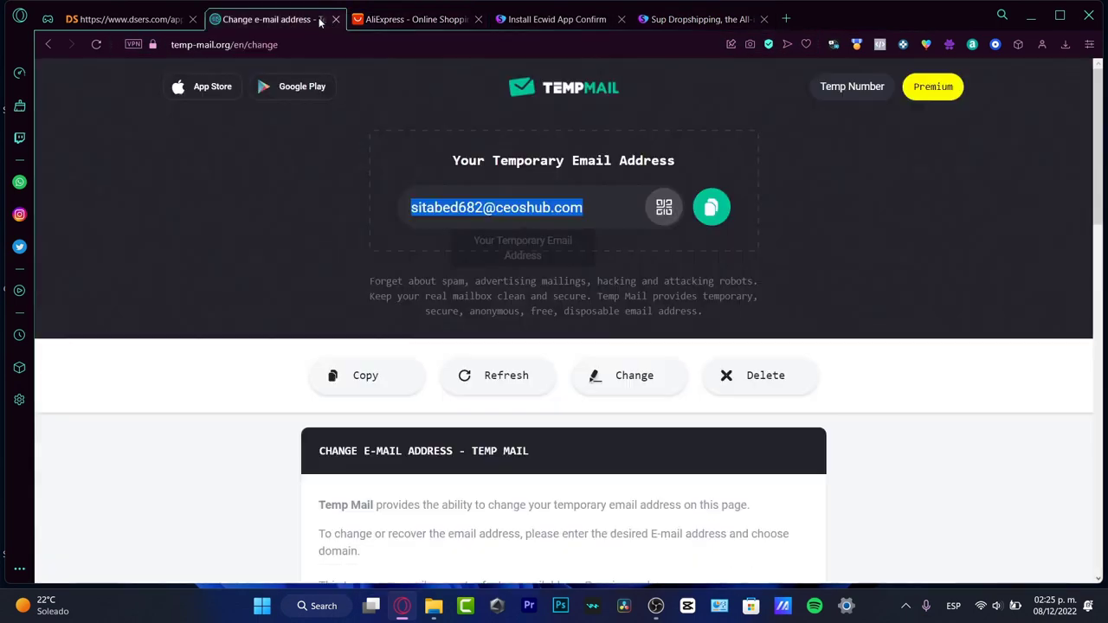
click(381, 21)
click(541, 19)
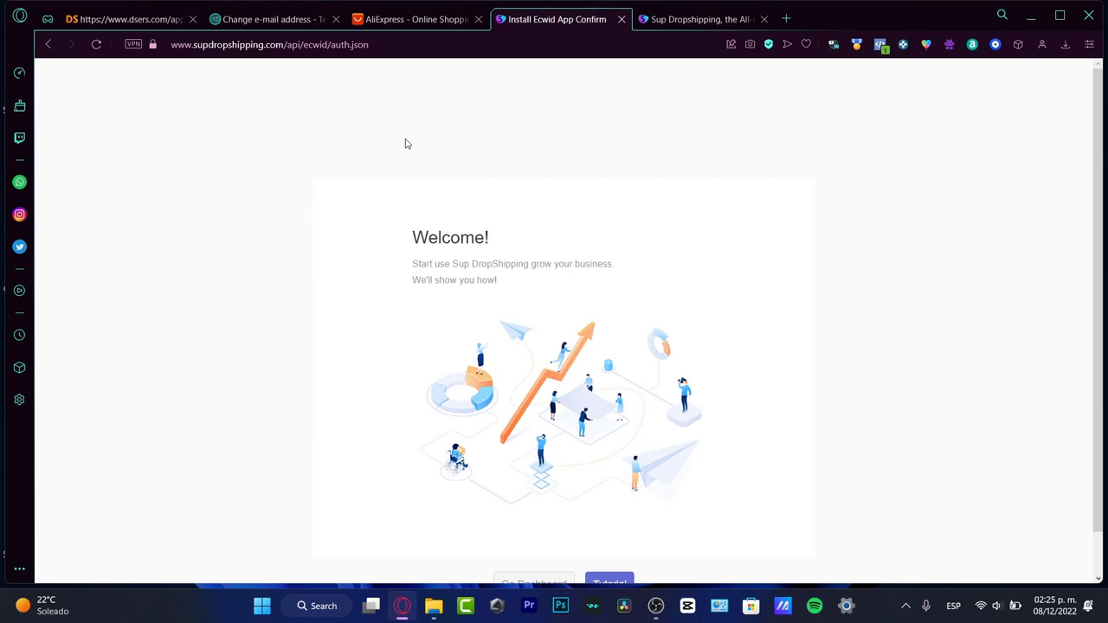
click(408, 19)
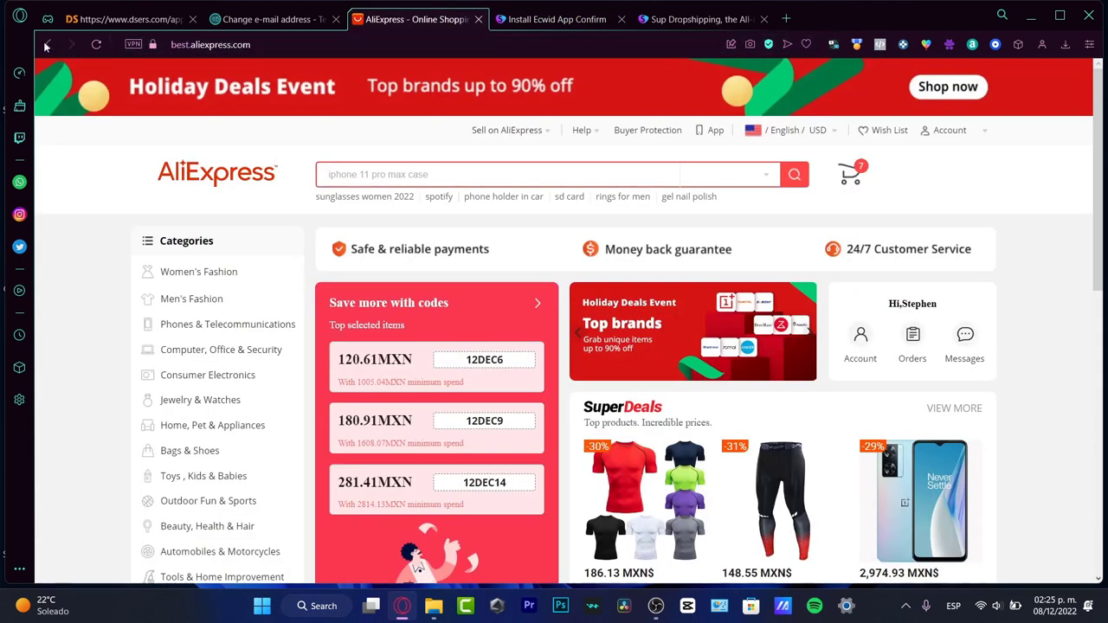
click(718, 19)
- Open the My SUP dashboard, review the LV1 privileges, and expand Find product
mouse_move(892, 76)
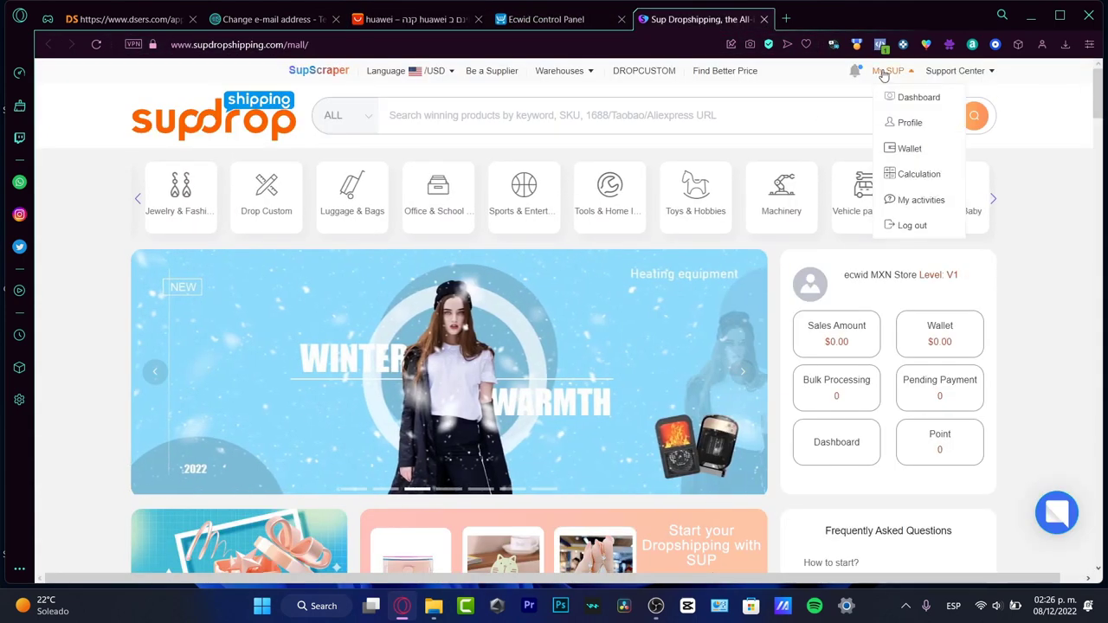
click(925, 109)
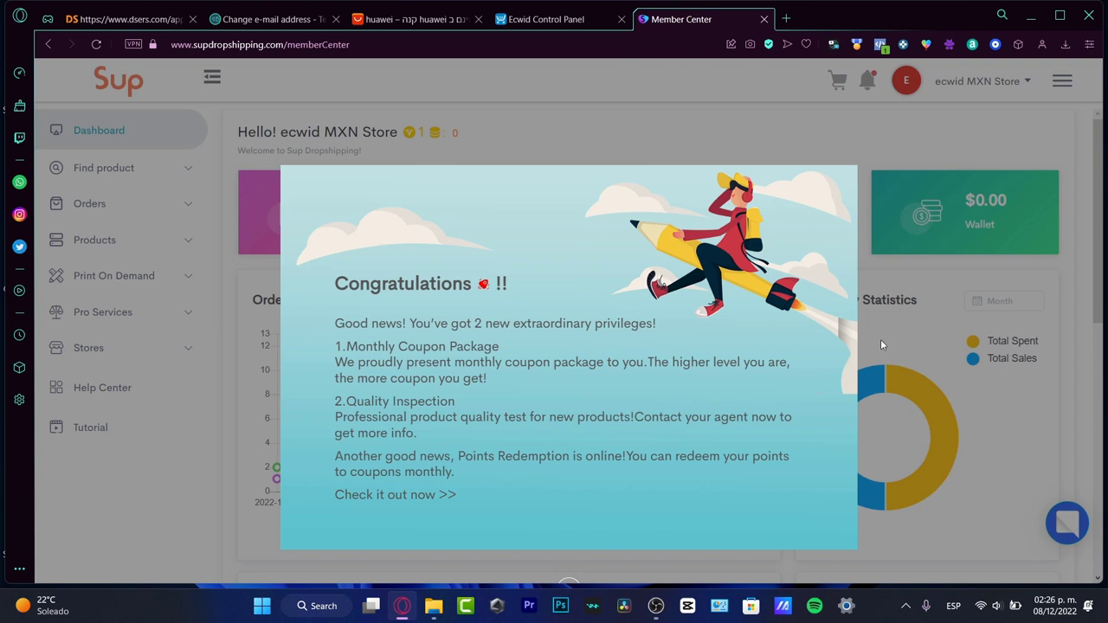
click(582, 470)
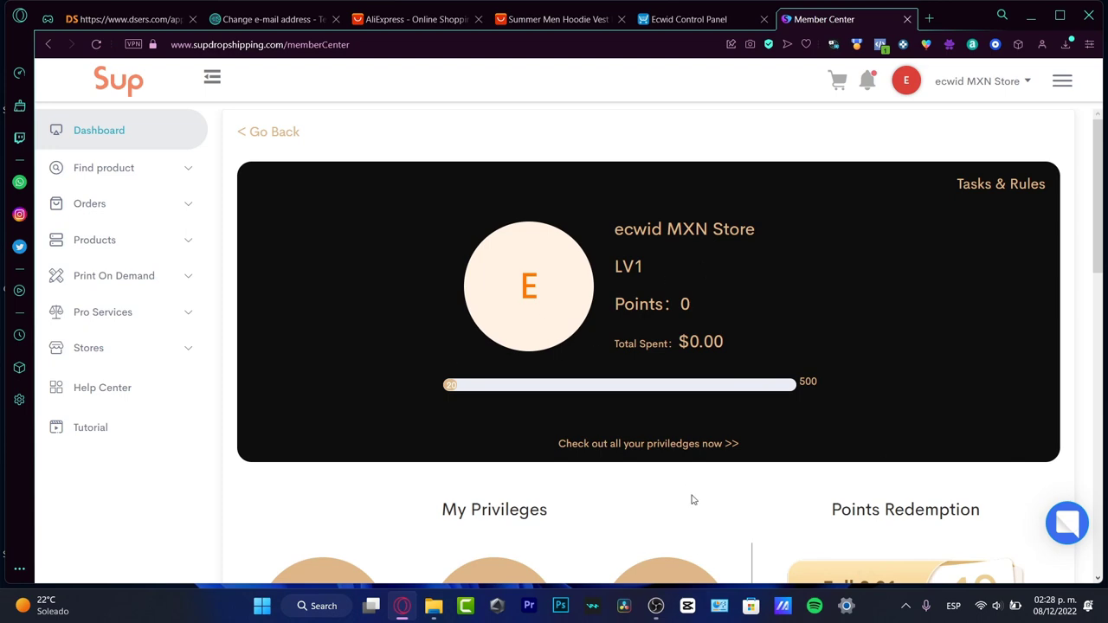
scroll(821, 448, down, 5)
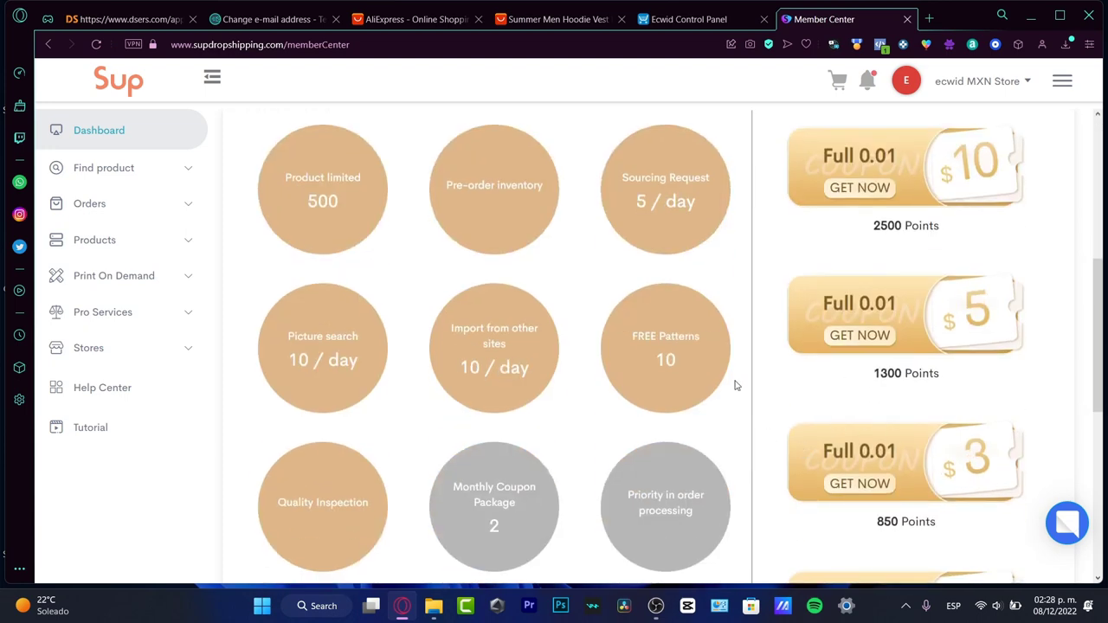
scroll(766, 437, down, 4)
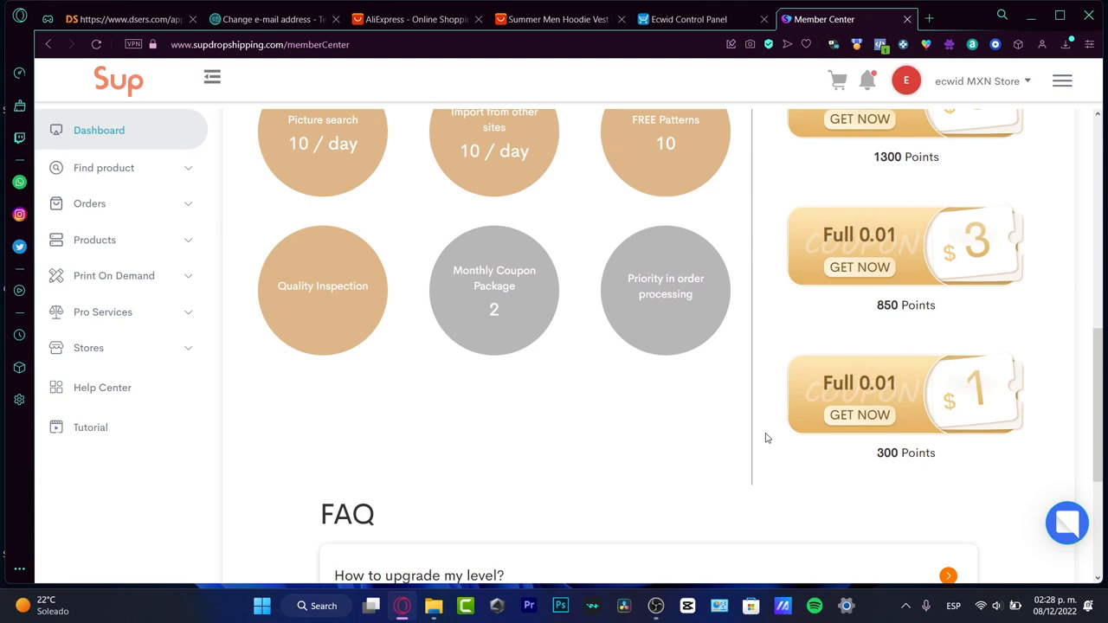
scroll(767, 443, up, 9)
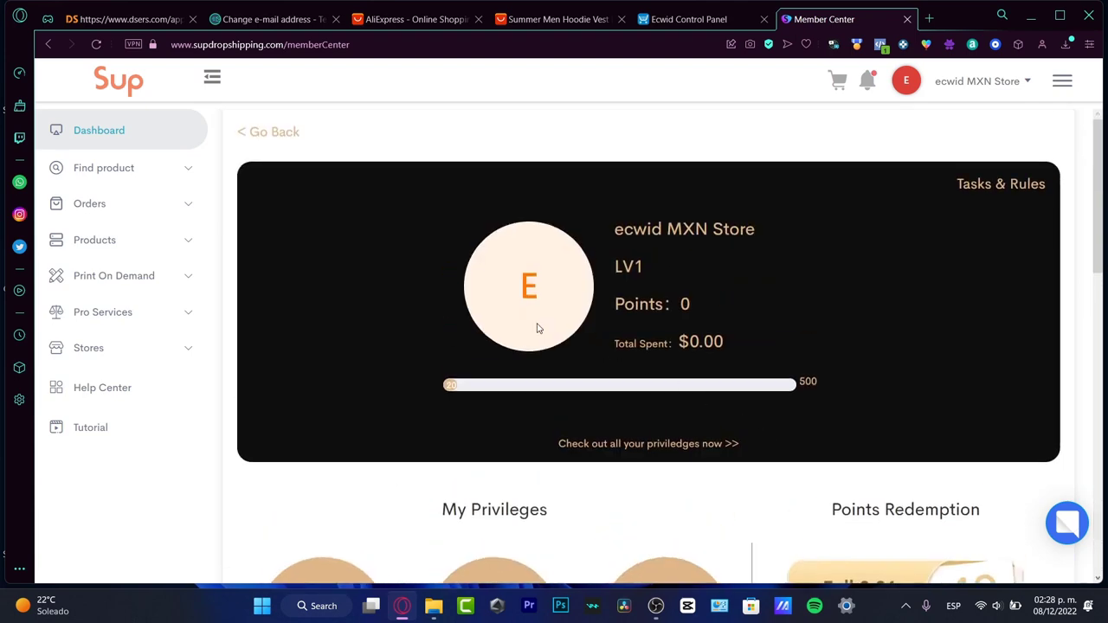
click(114, 180)
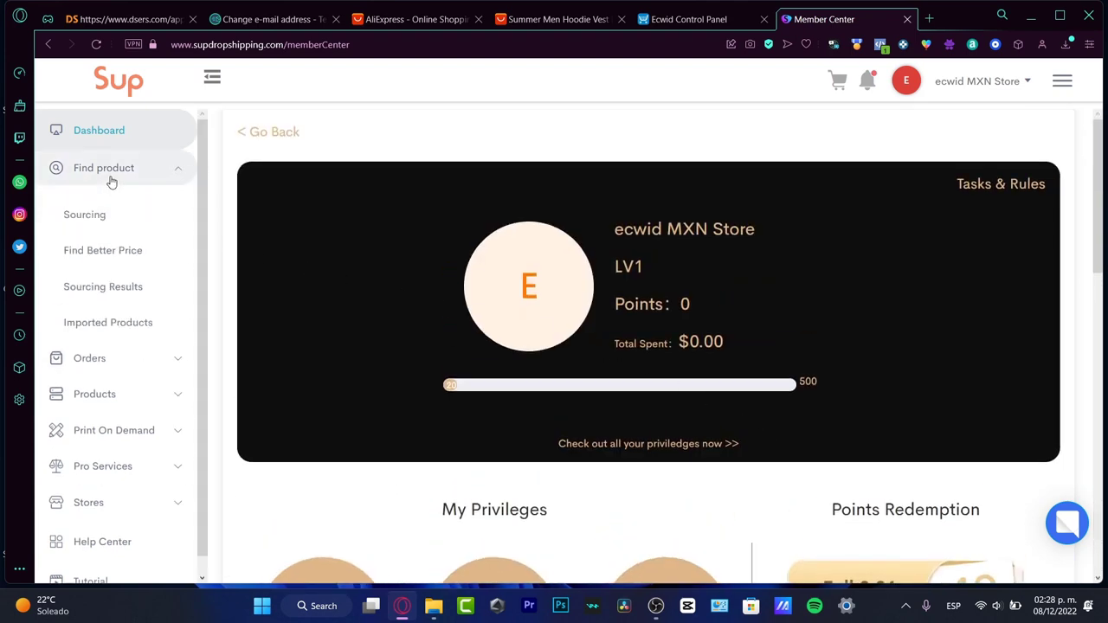
- In Find Better Price, select MXN Store and sync its products
click(140, 217)
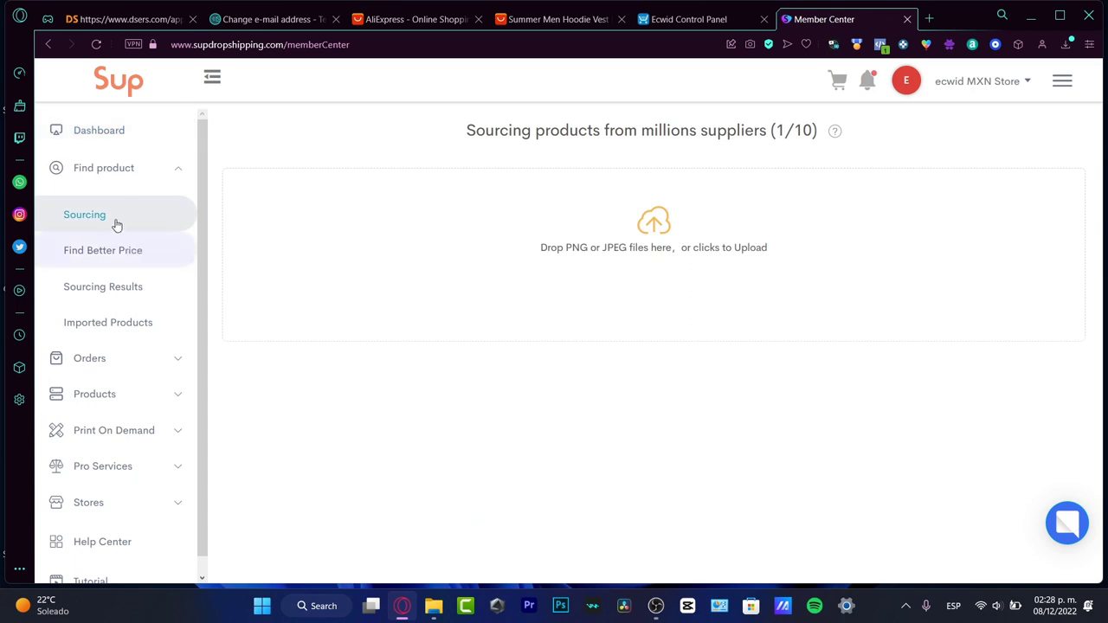
click(194, 251)
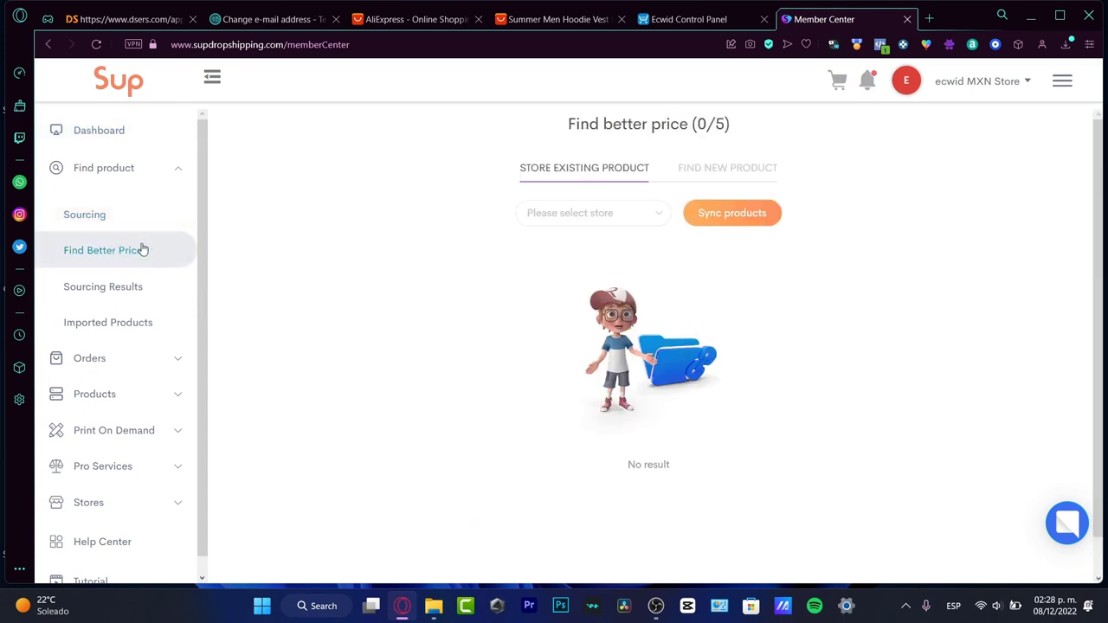
click(607, 220)
click(610, 250)
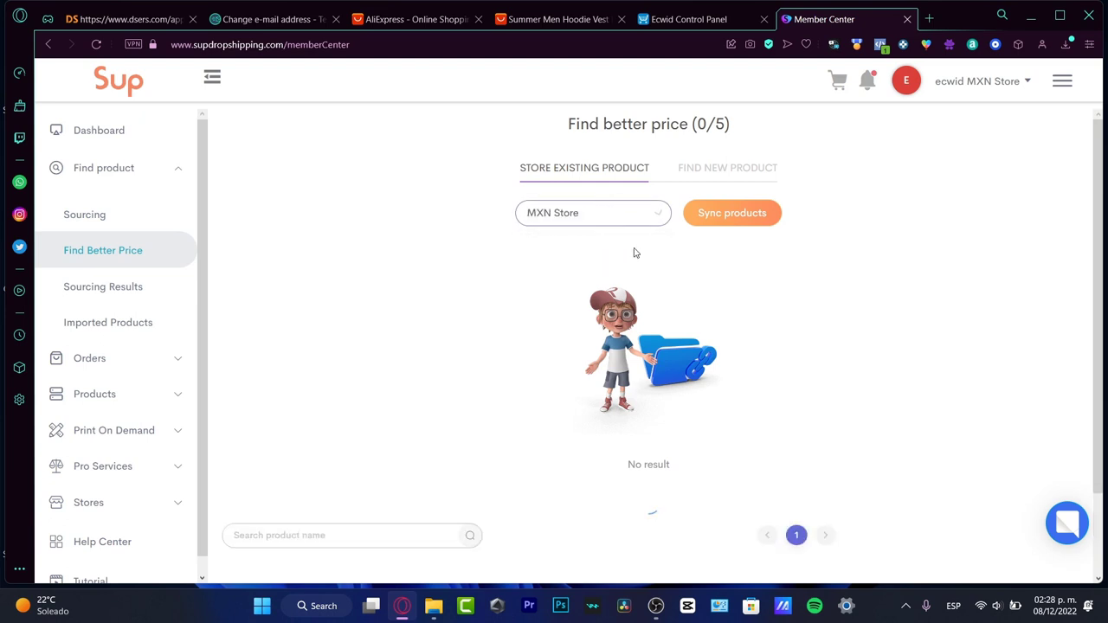
click(750, 221)
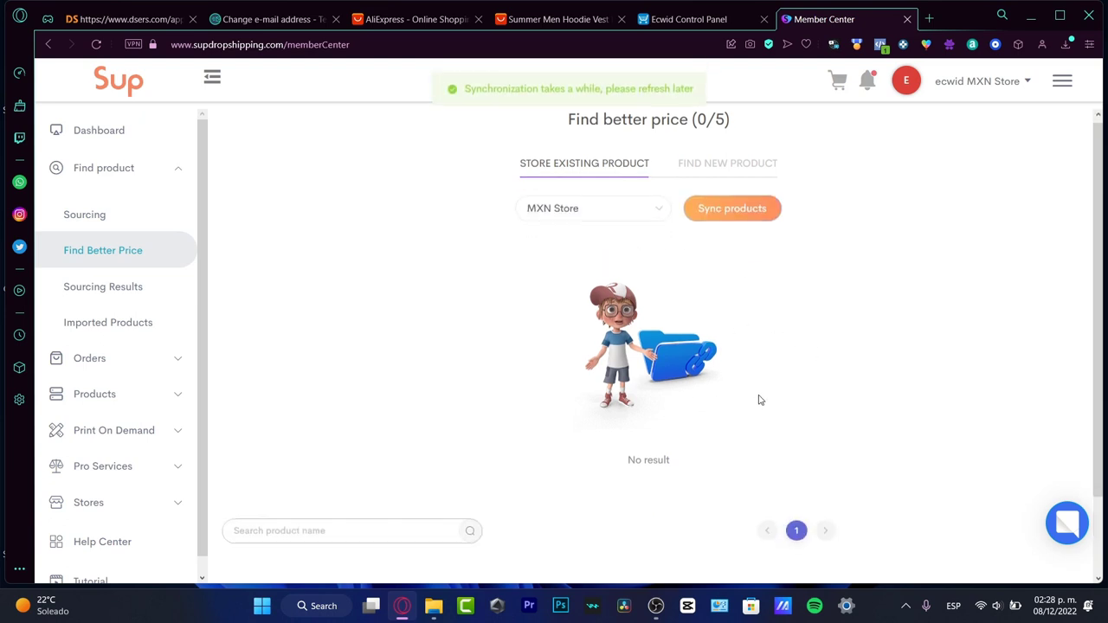
scroll(484, 463, down, 1)
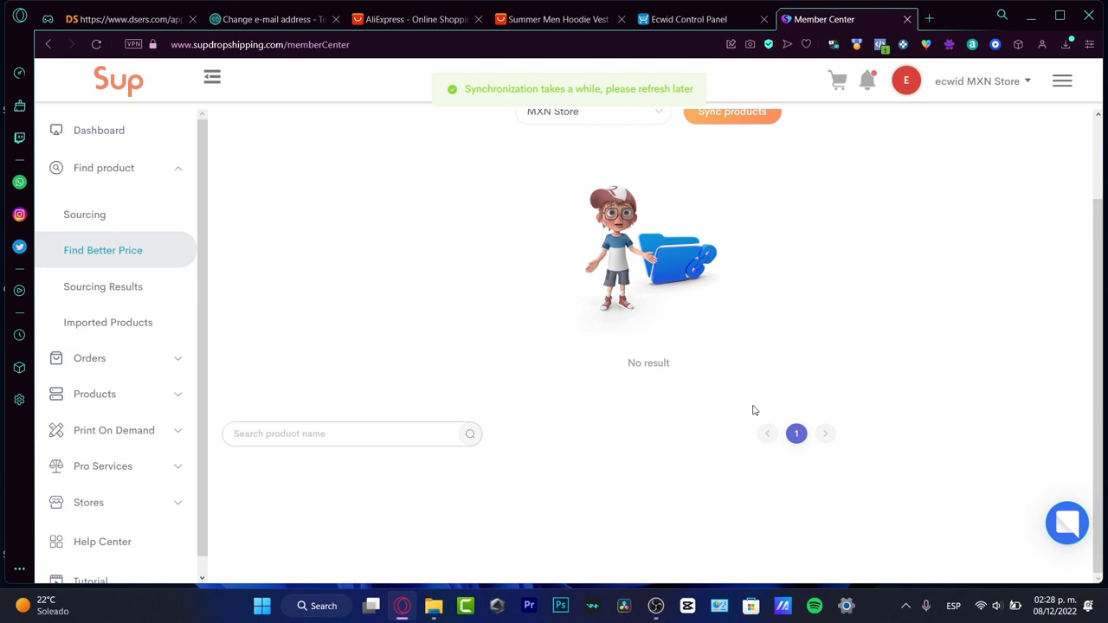
scroll(753, 410, up, 1)
- Switch to Find New Product, check Sourcing Results, and start a new sourcing request
click(759, 173)
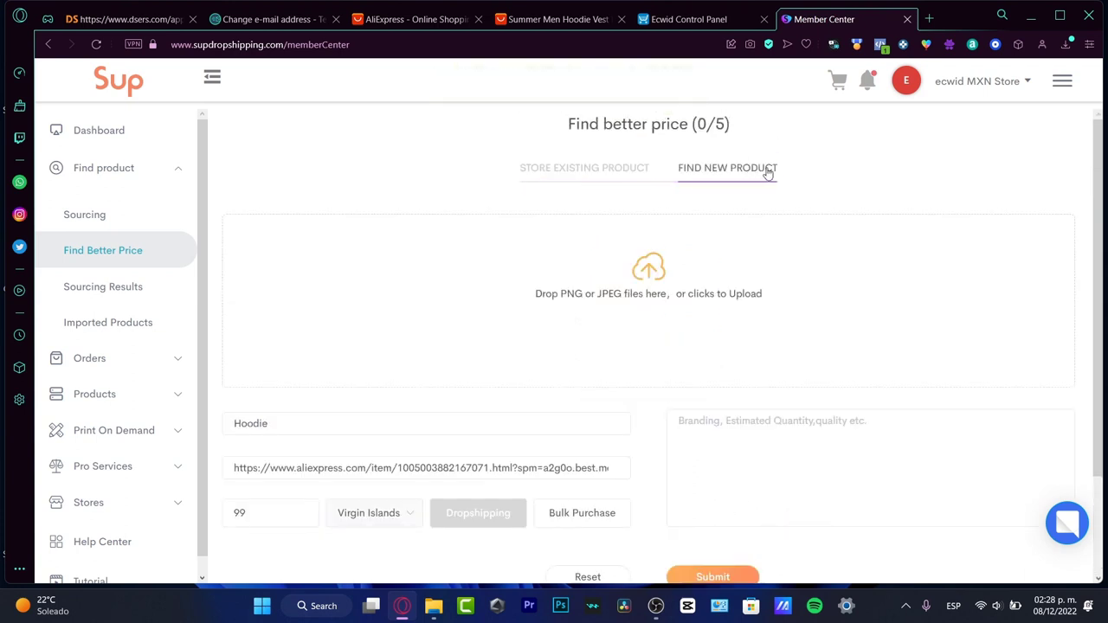
scroll(681, 416, down, 1)
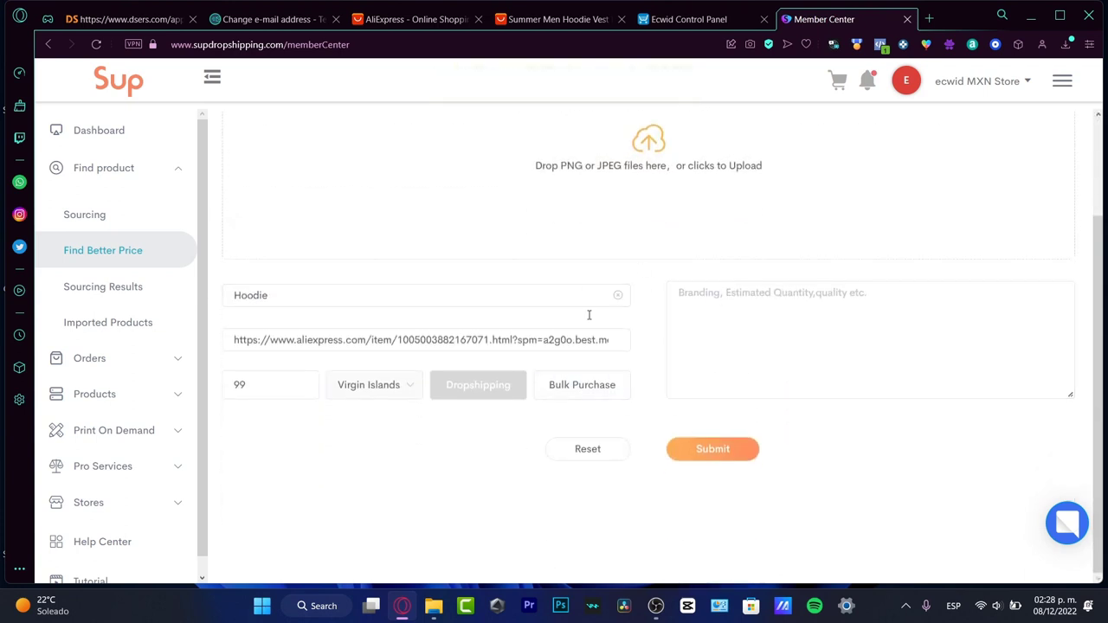
click(121, 299)
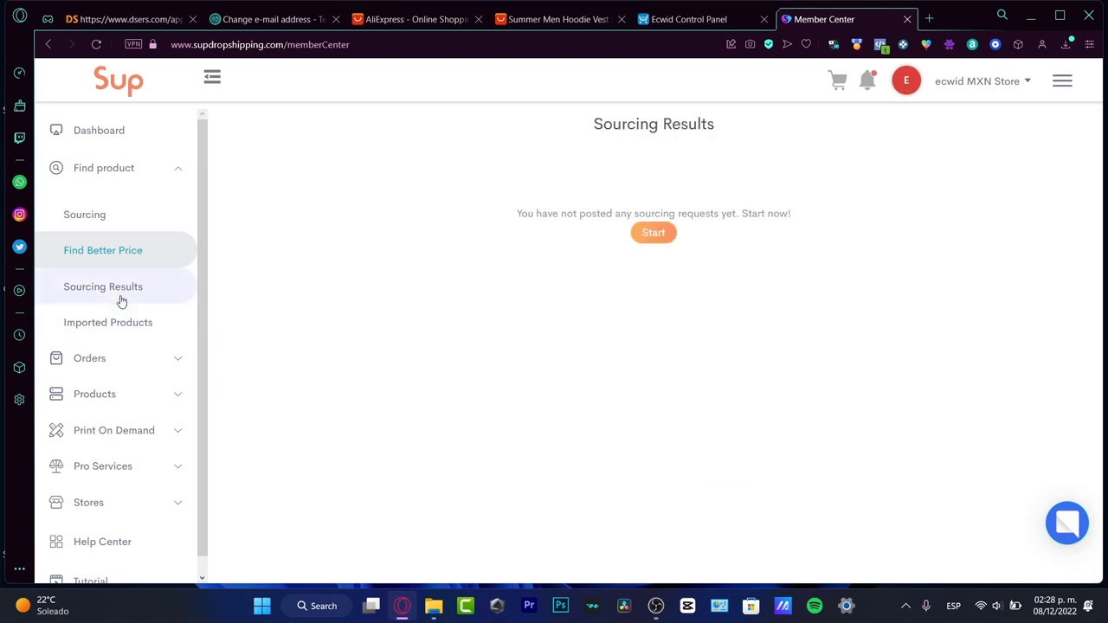
click(651, 394)
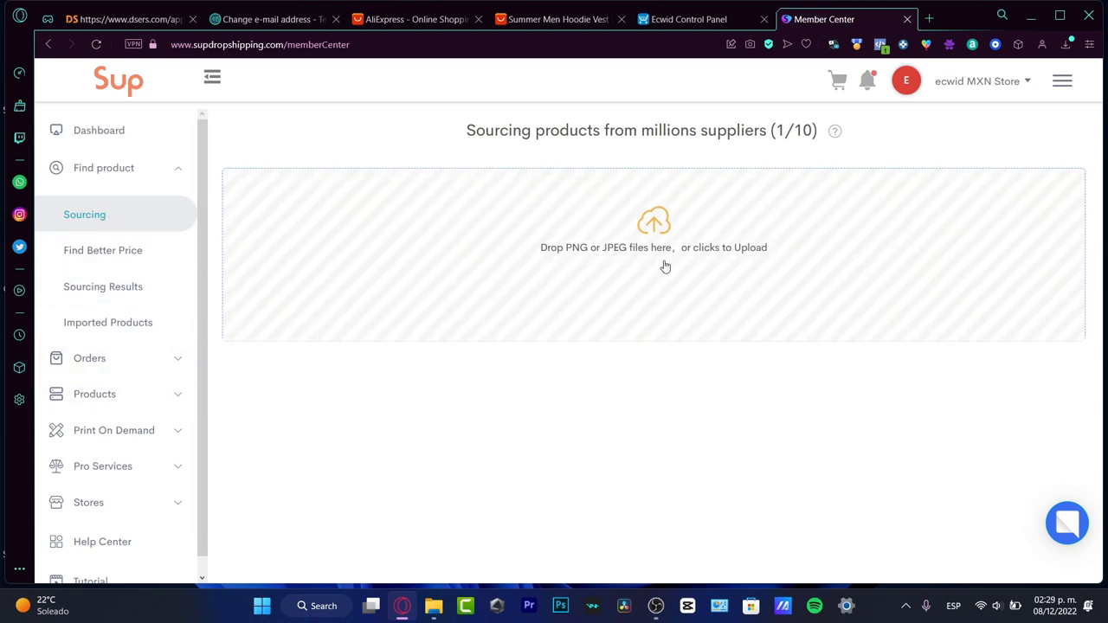
- Copy the black hoodie's product image from AliExpress and return to Ecwid's Sup Dropshipping page
click(554, 19)
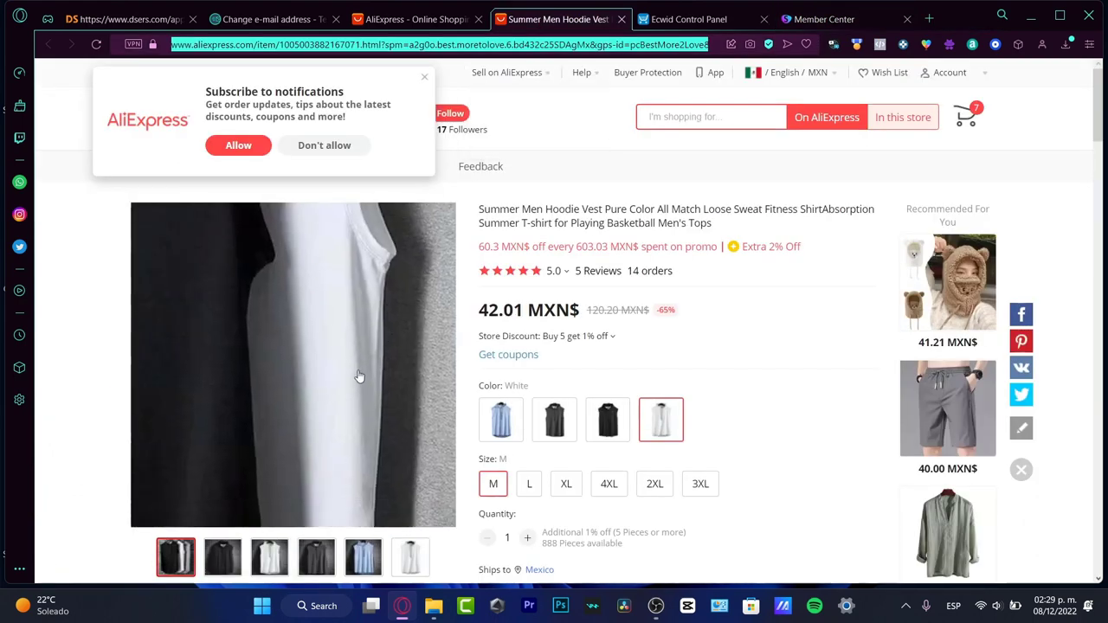
right_click(274, 377)
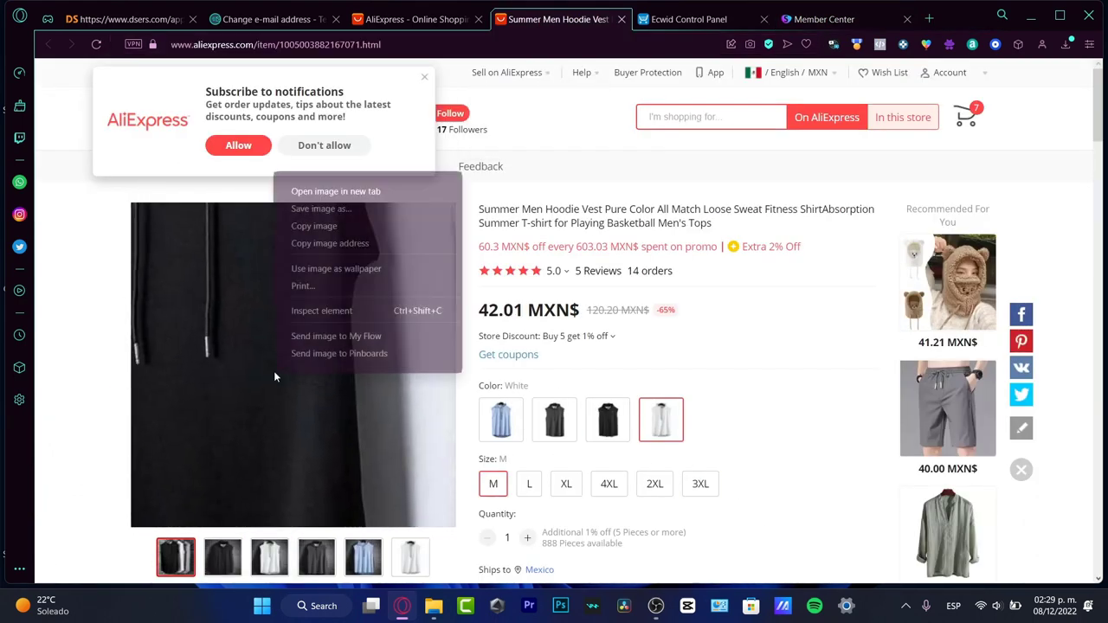
click(370, 226)
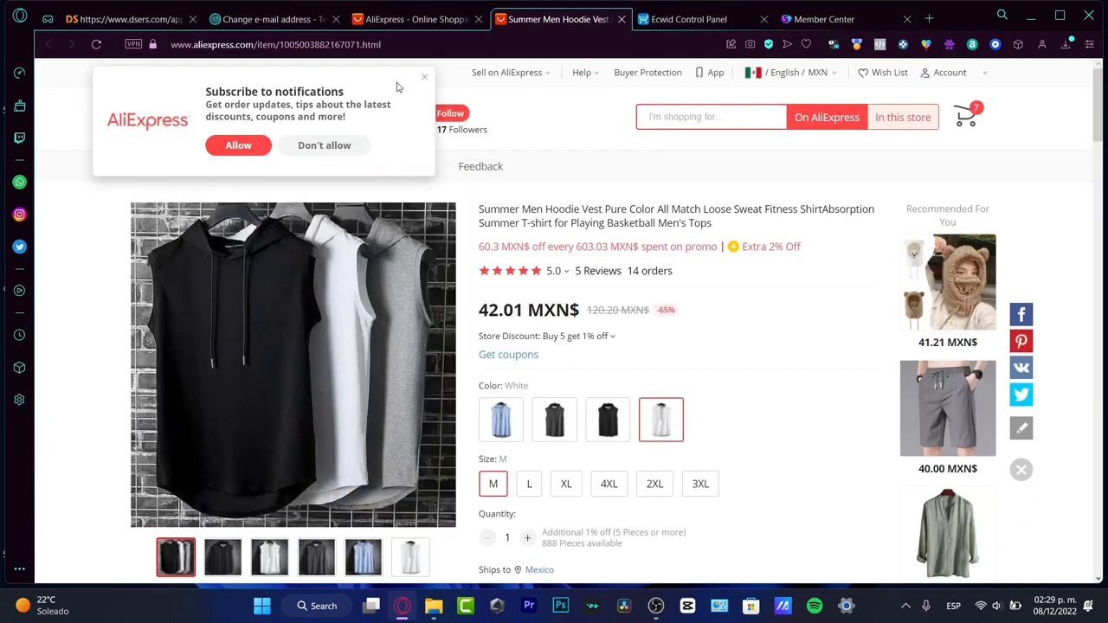
click(407, 19)
click(684, 19)
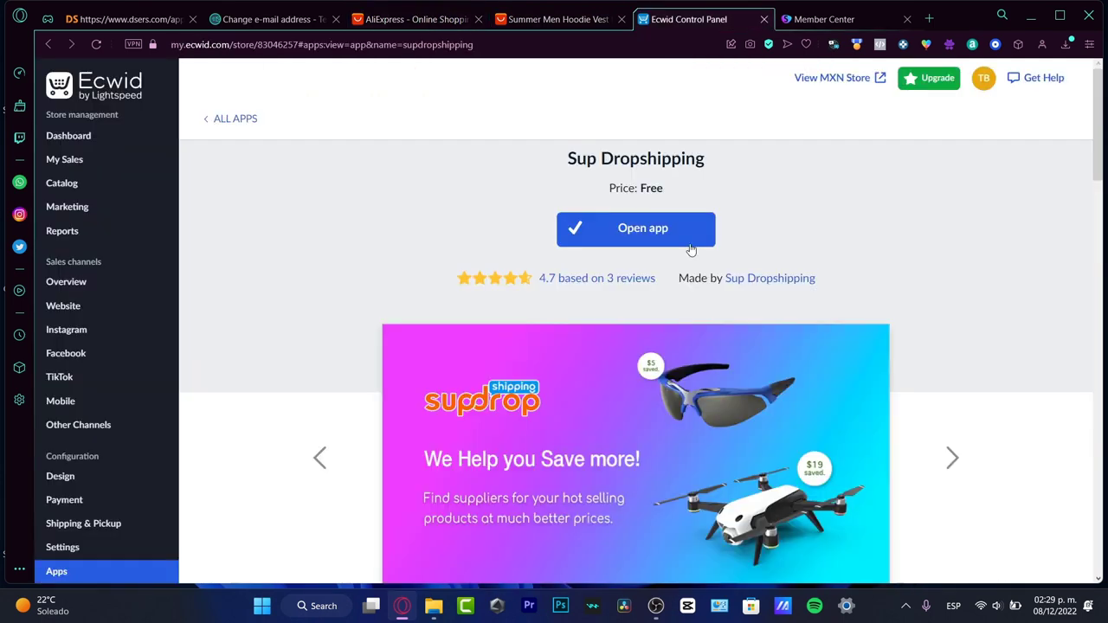
- Upload a downloaded picture as the image-search query on Sup Dropshipping's Sourcing page
click(796, 19)
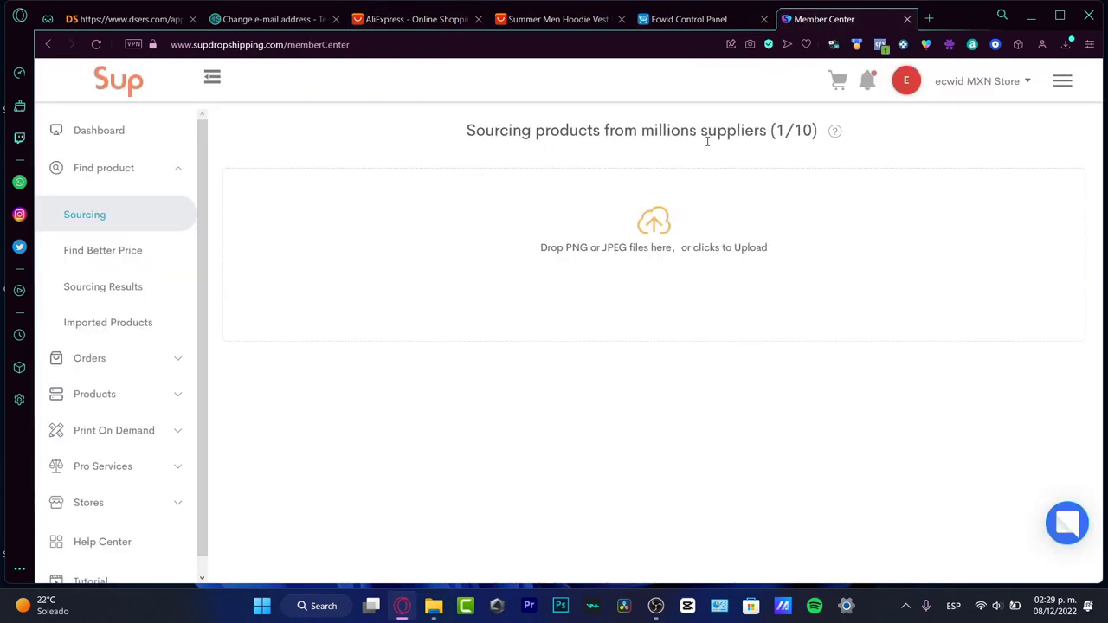
click(614, 246)
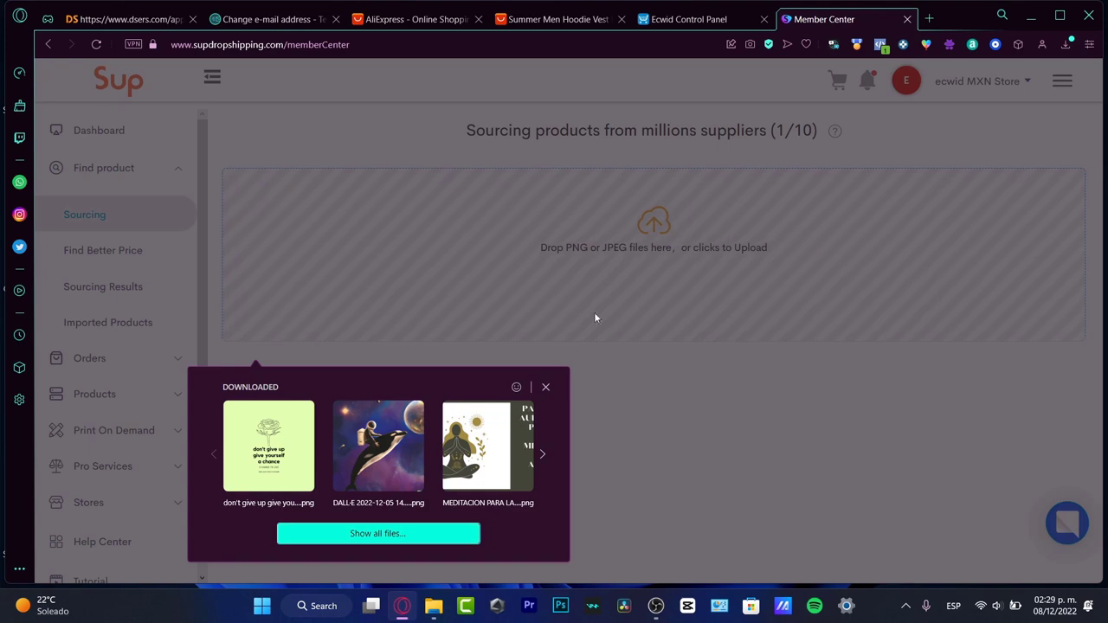
click(495, 468)
- Browse the matching supplier products, such as the $548.57 vase and $6.80 wall art
right_click(638, 222)
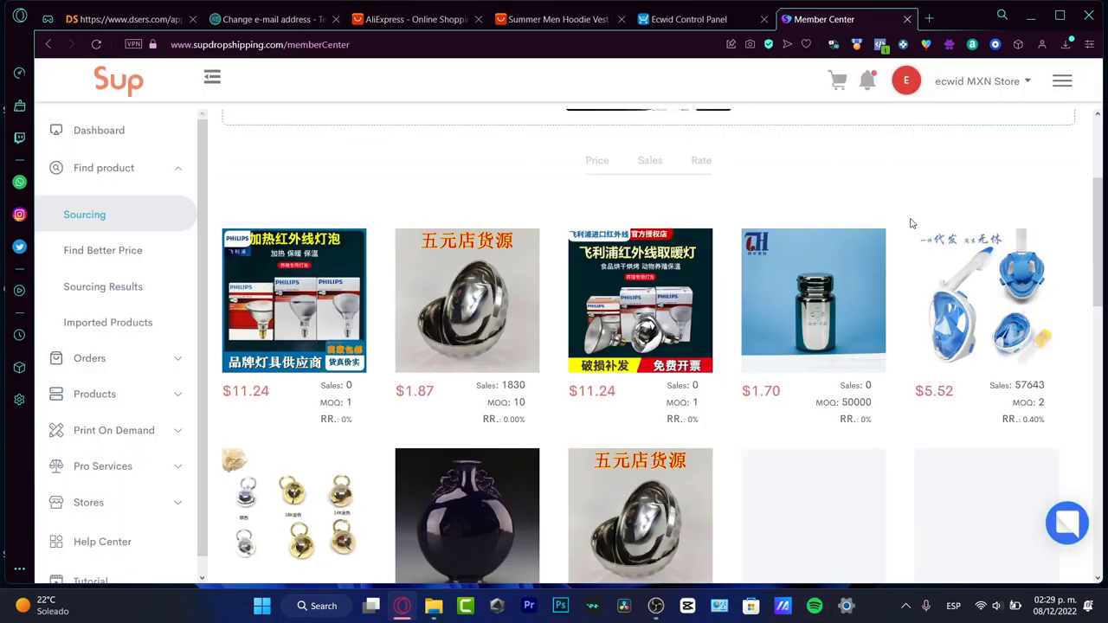
scroll(825, 226, down, 3)
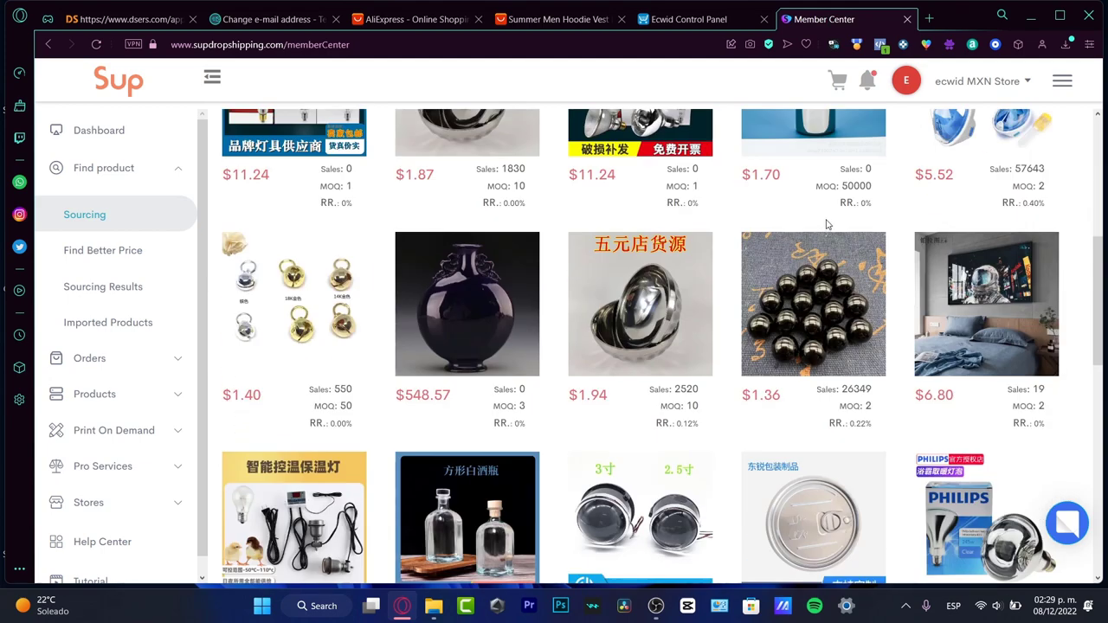
mouse_move(793, 193)
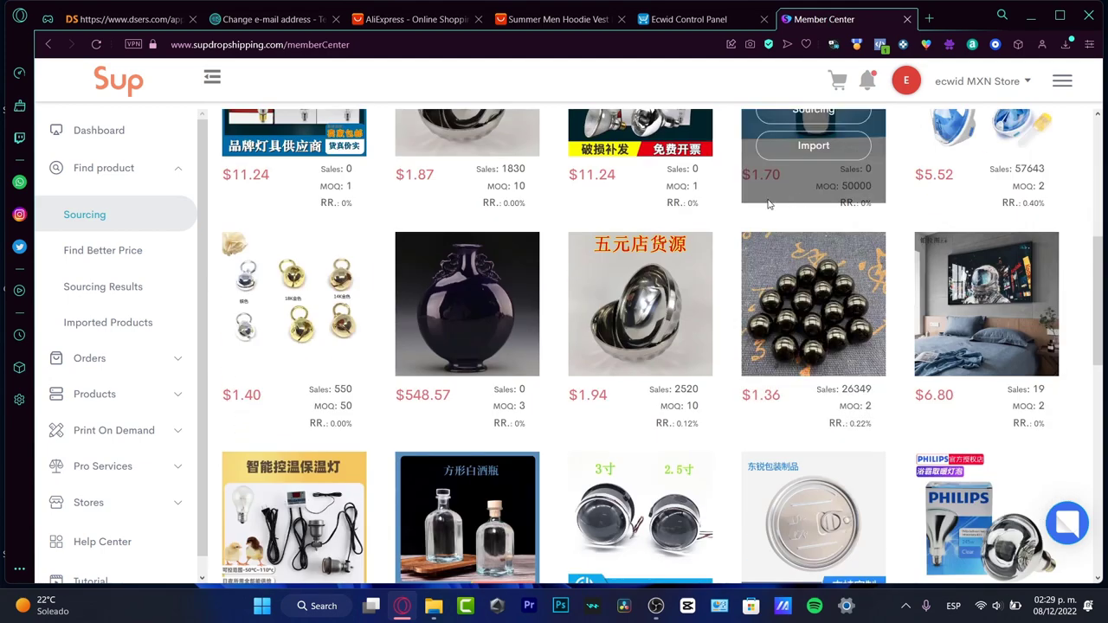
mouse_move(1053, 312)
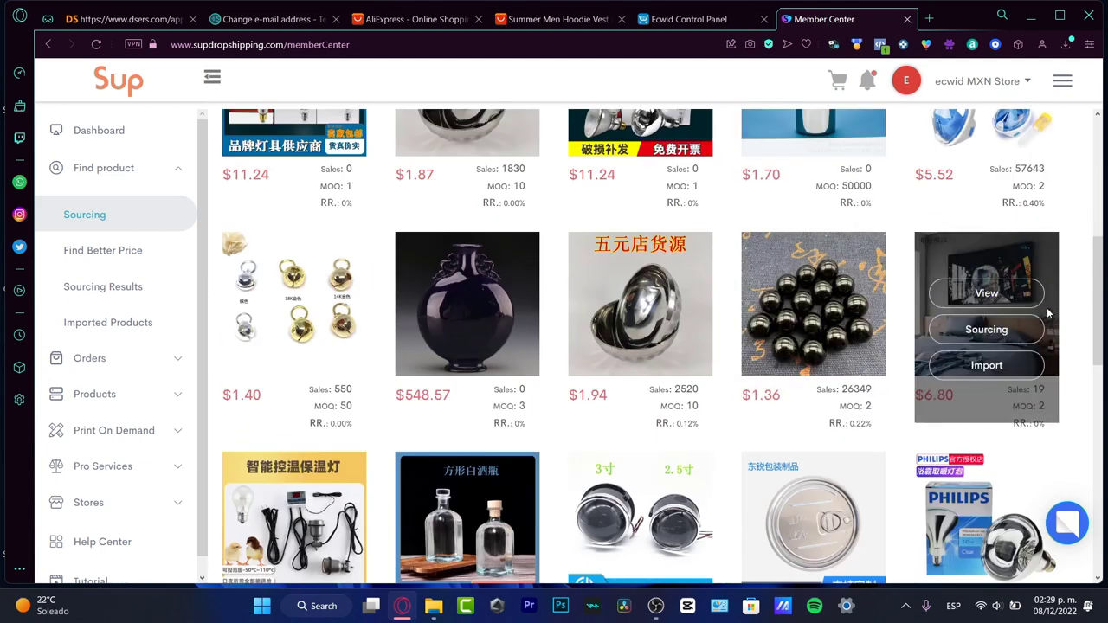
scroll(937, 377, down, 2)
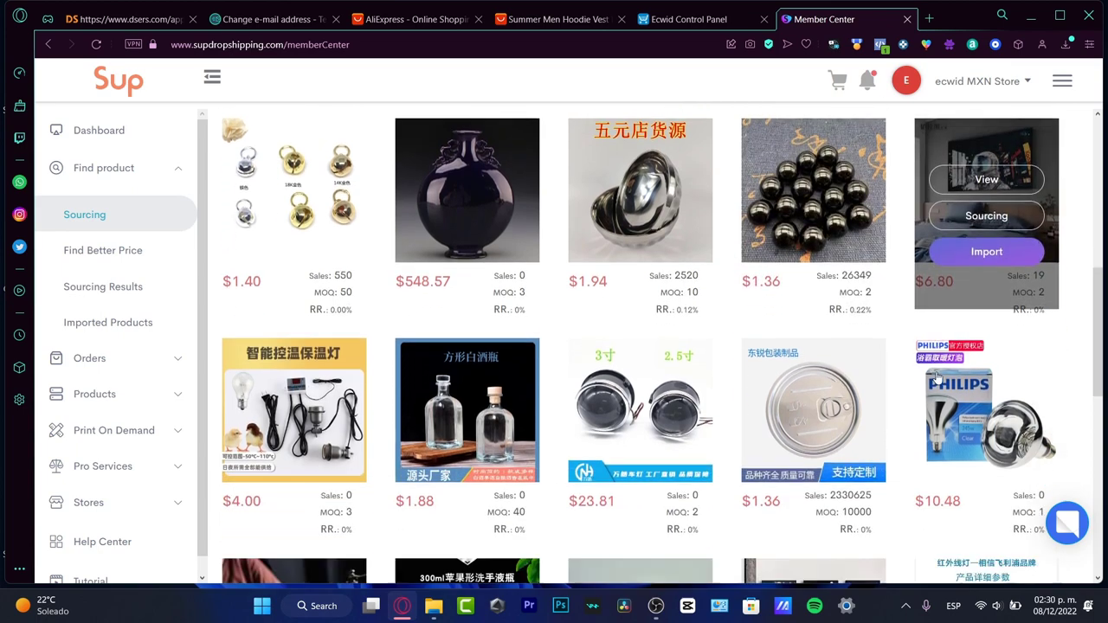
- Import the $1.36 black bead product and confirm the Notice, opening its 1688 offer page
scroll(937, 376, down, 3)
scroll(934, 378, up, 4)
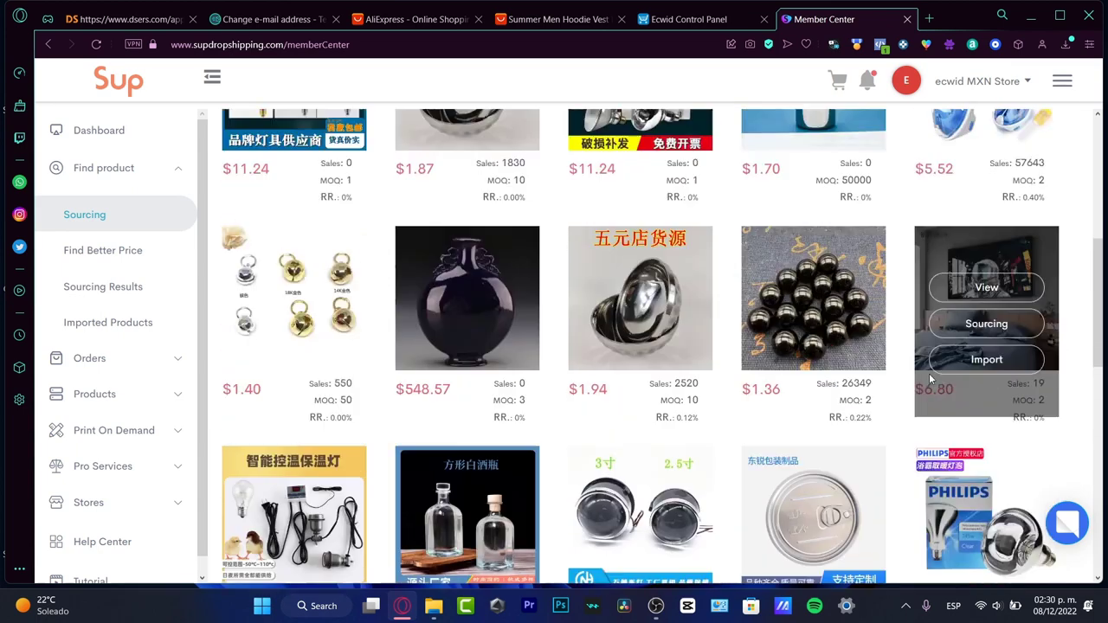
mouse_move(832, 362)
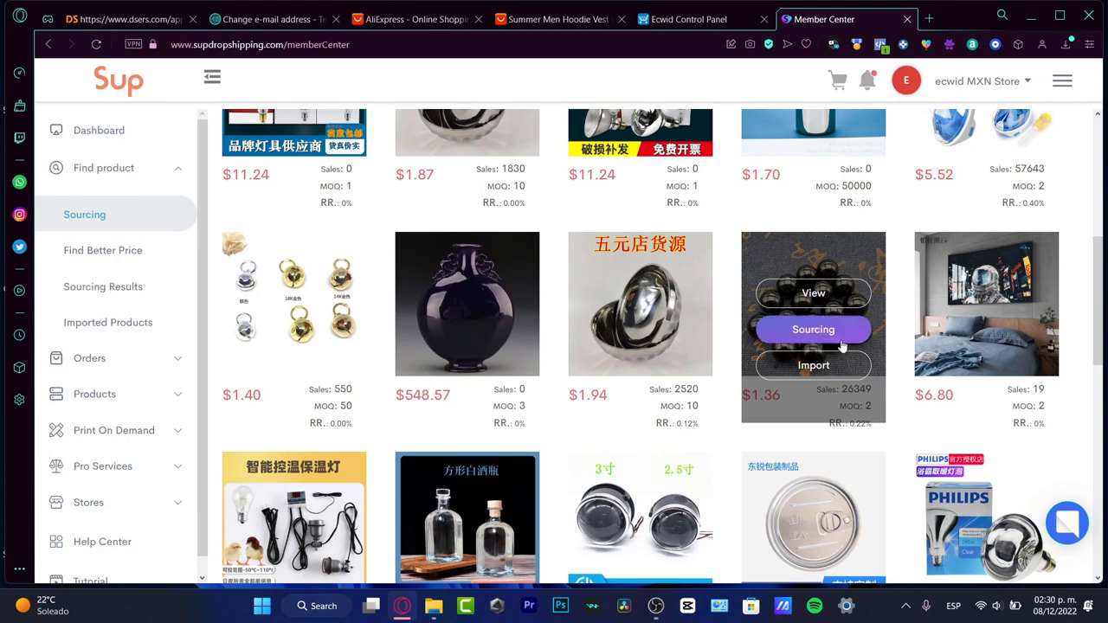
click(836, 367)
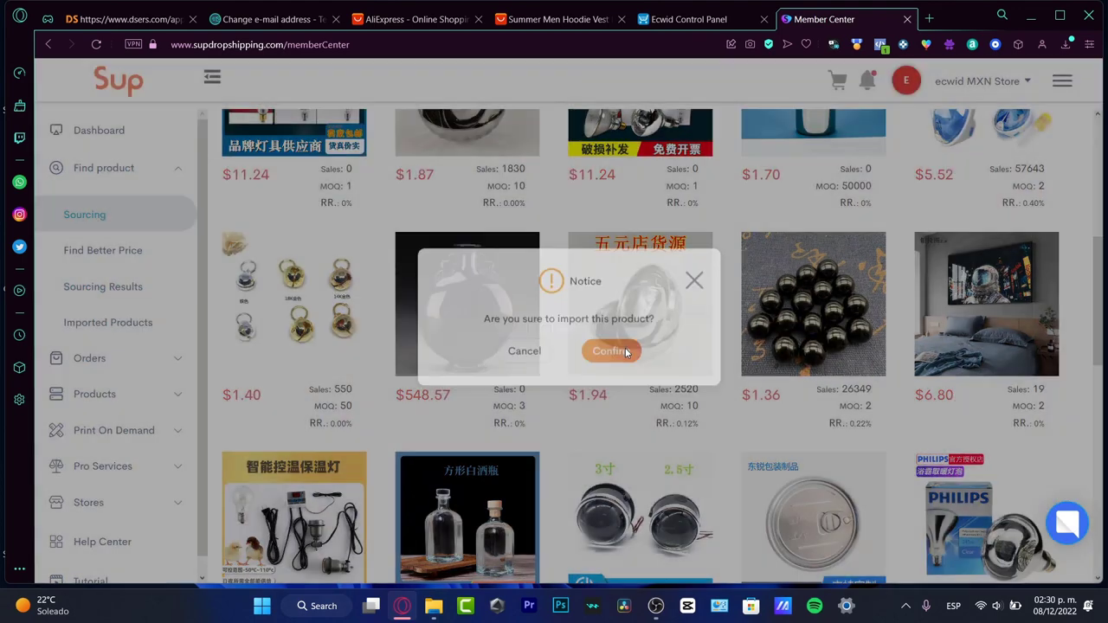
click(616, 354)
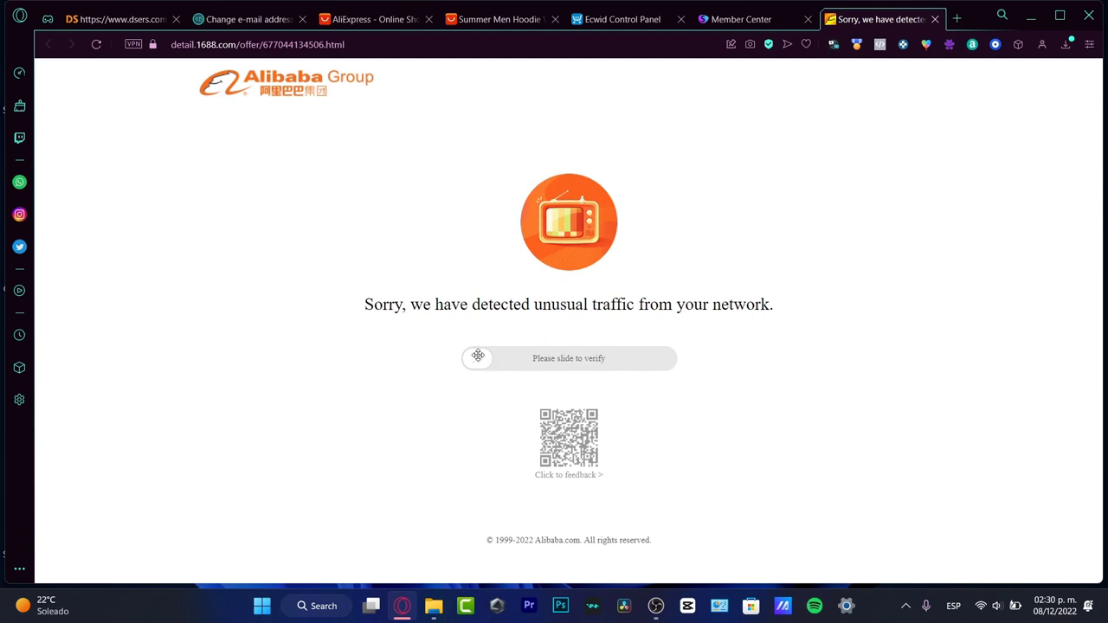
- Pass 1688's slider verification and review the black bead offer at ¥0.16–¥3.10, minimum 2 pieces
drag(478, 355, 715, 344)
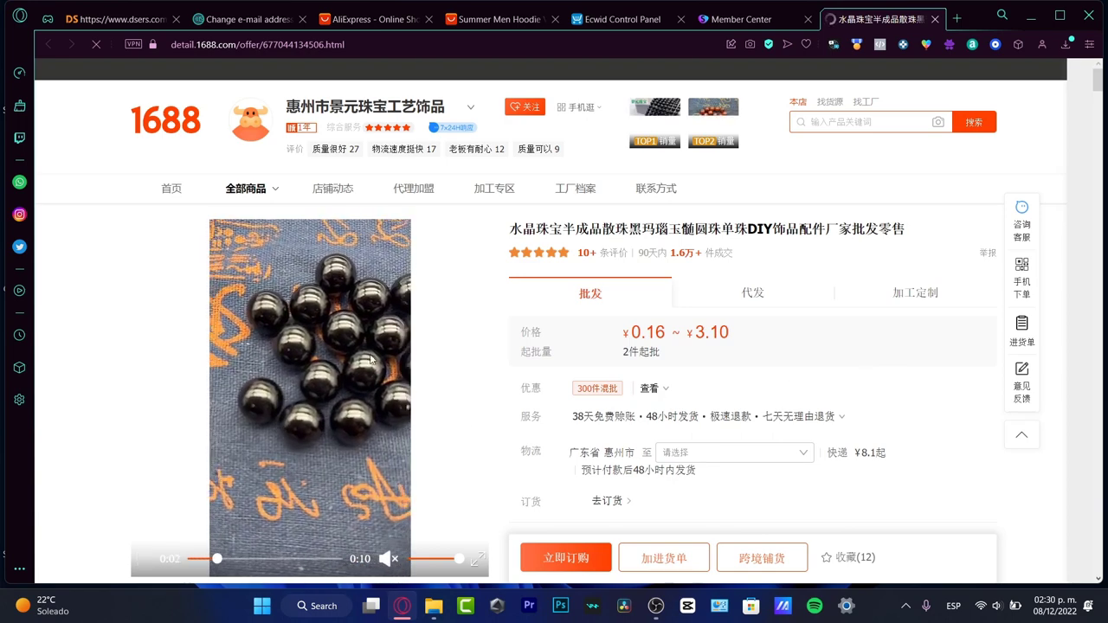
scroll(788, 344, down, 3)
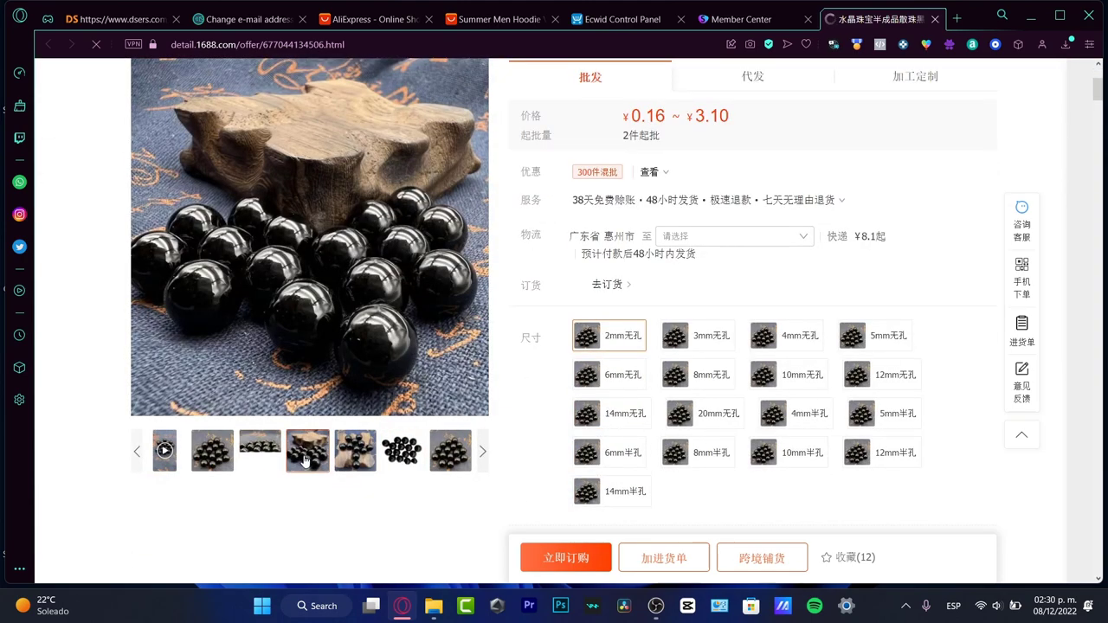
scroll(667, 435, up, 2)
scroll(666, 436, up, 1)
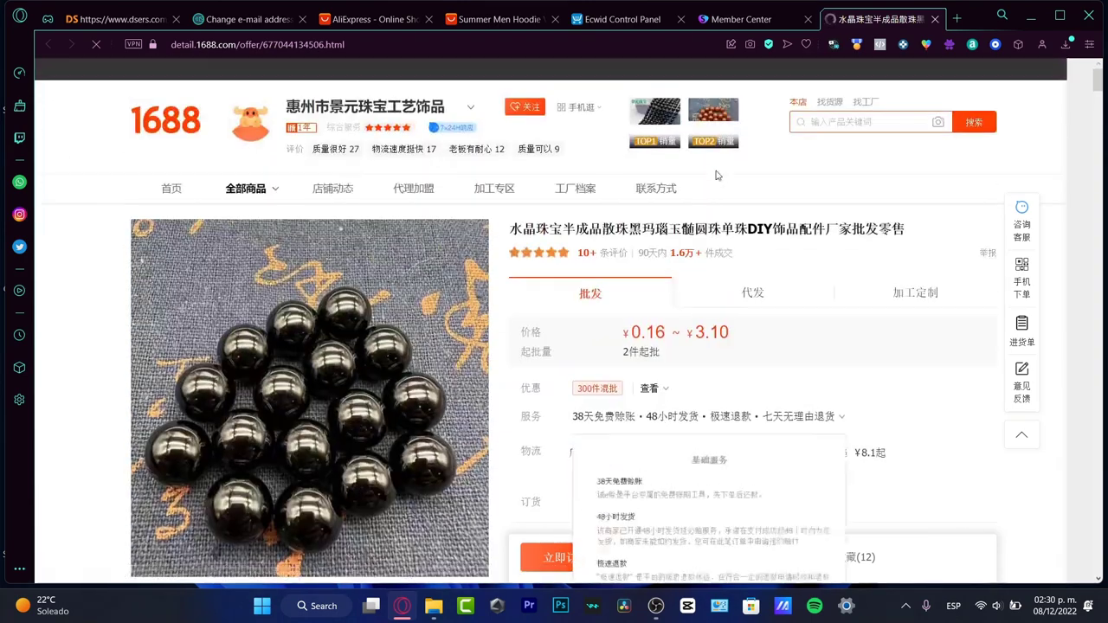
- Select the offer page URL and return to Sup Dropshipping's product grid
click(373, 54)
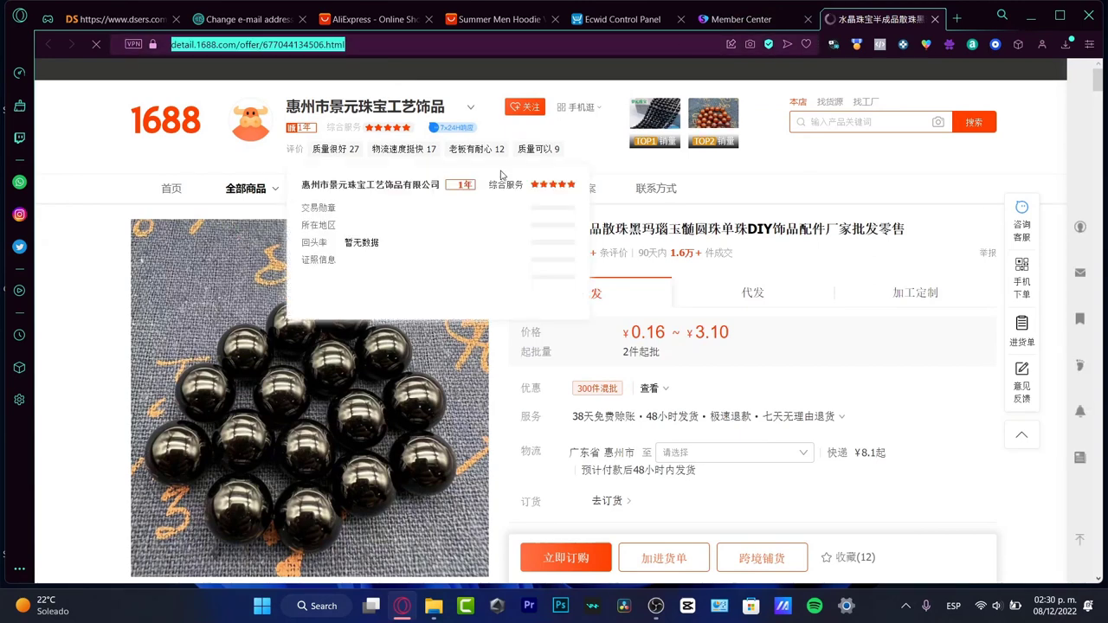
click(744, 18)
mouse_move(780, 307)
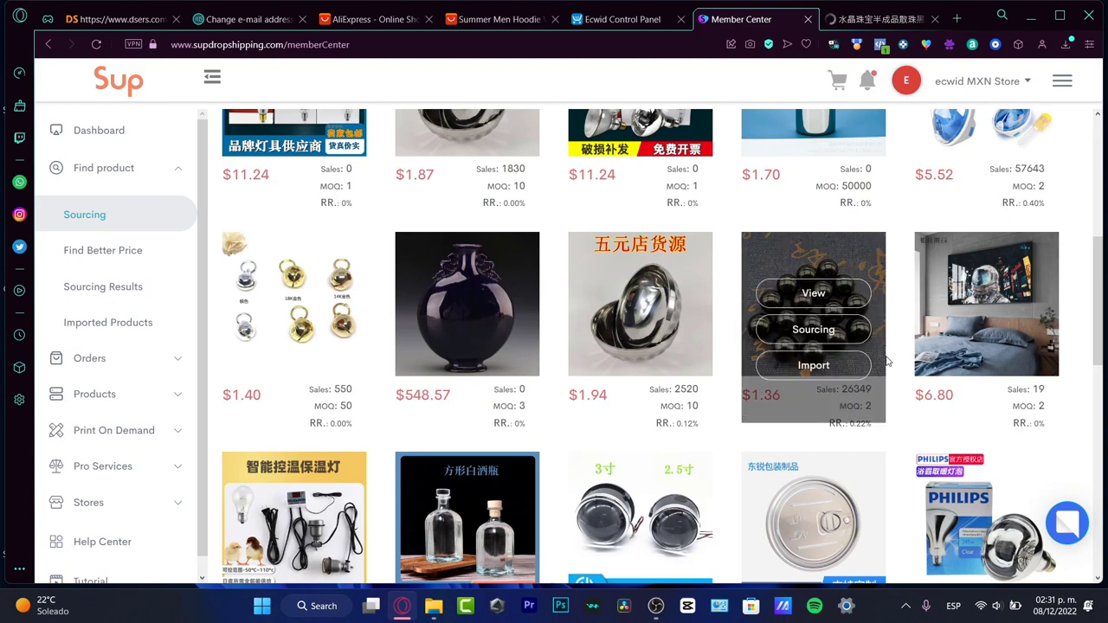
- Expand Find product in the Sup Dropshipping sidebar and open Imported Products
scroll(892, 368, up, 5)
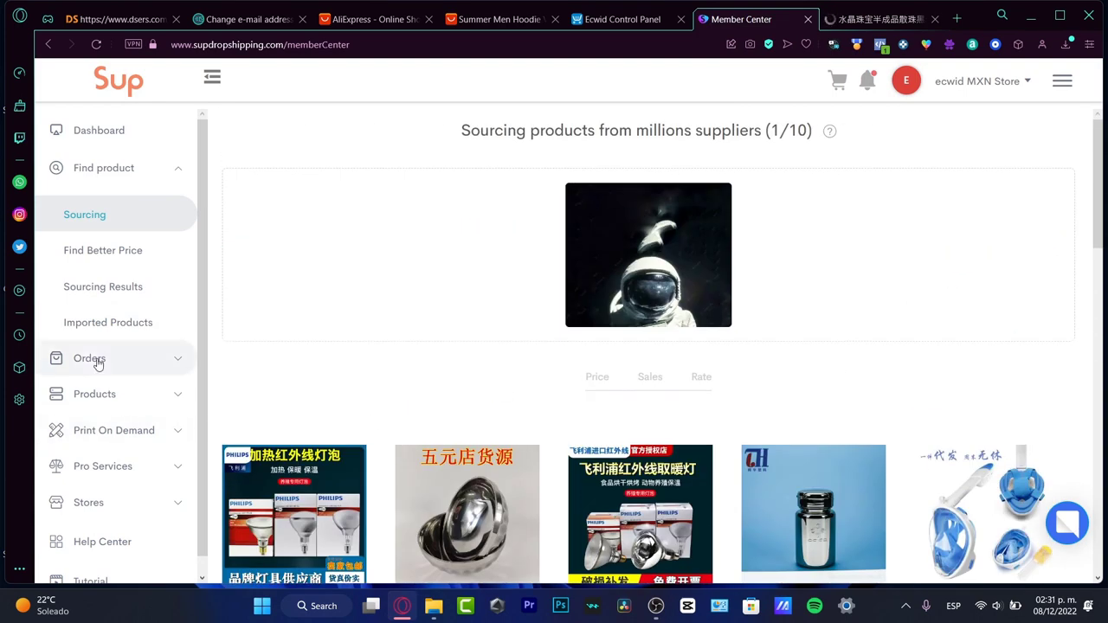
click(93, 398)
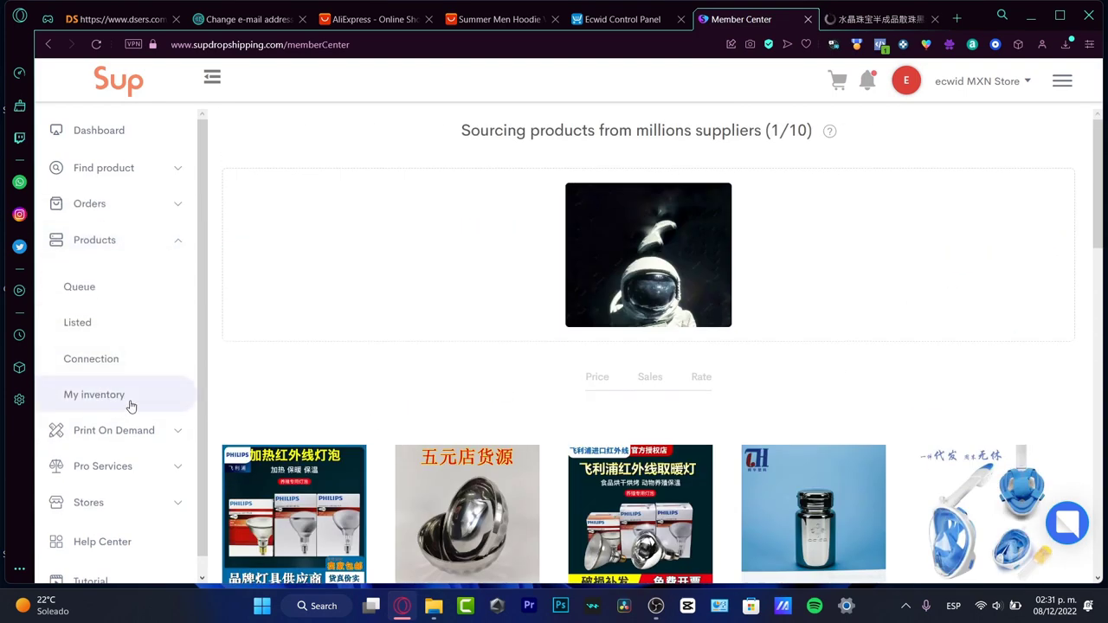
click(168, 177)
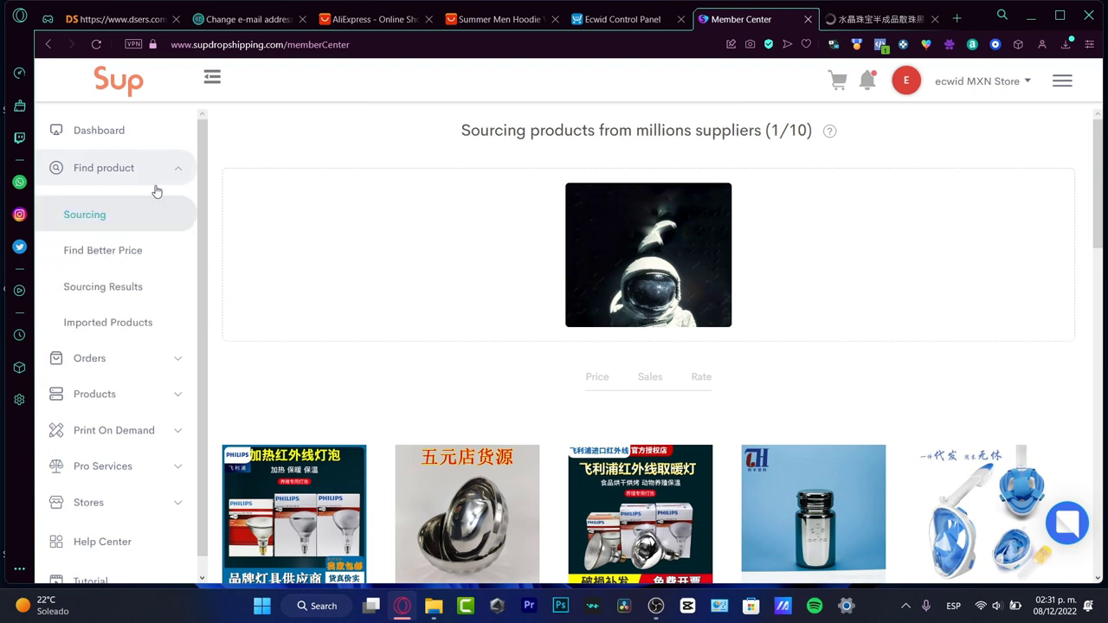
click(145, 288)
click(144, 322)
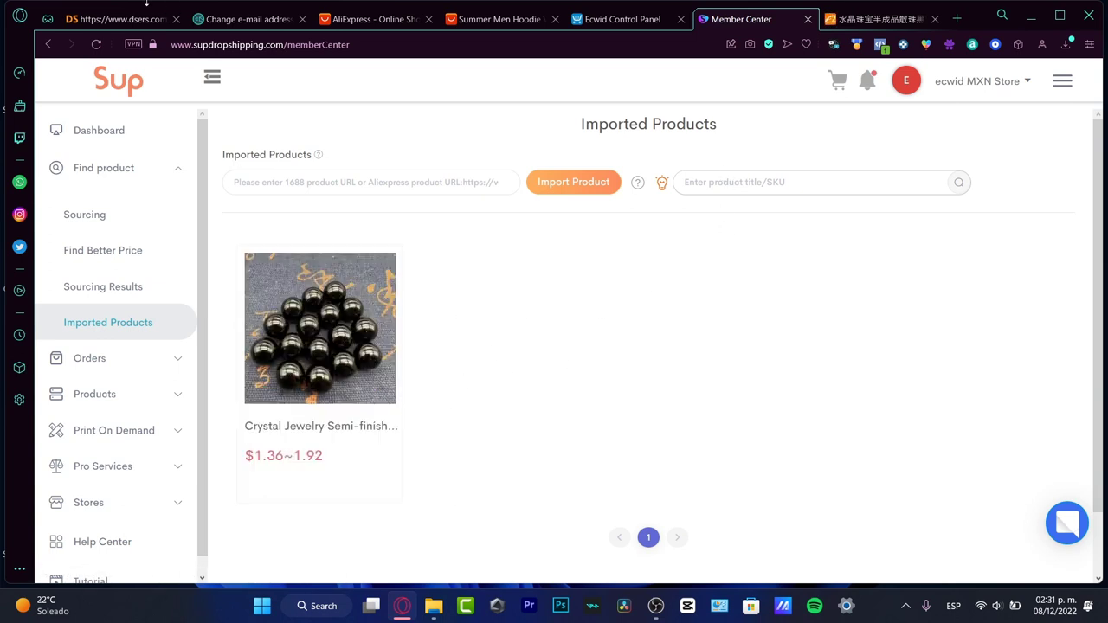
- Check the Ecwid and 1688 tabs, then come back to the imported bead product card
click(622, 19)
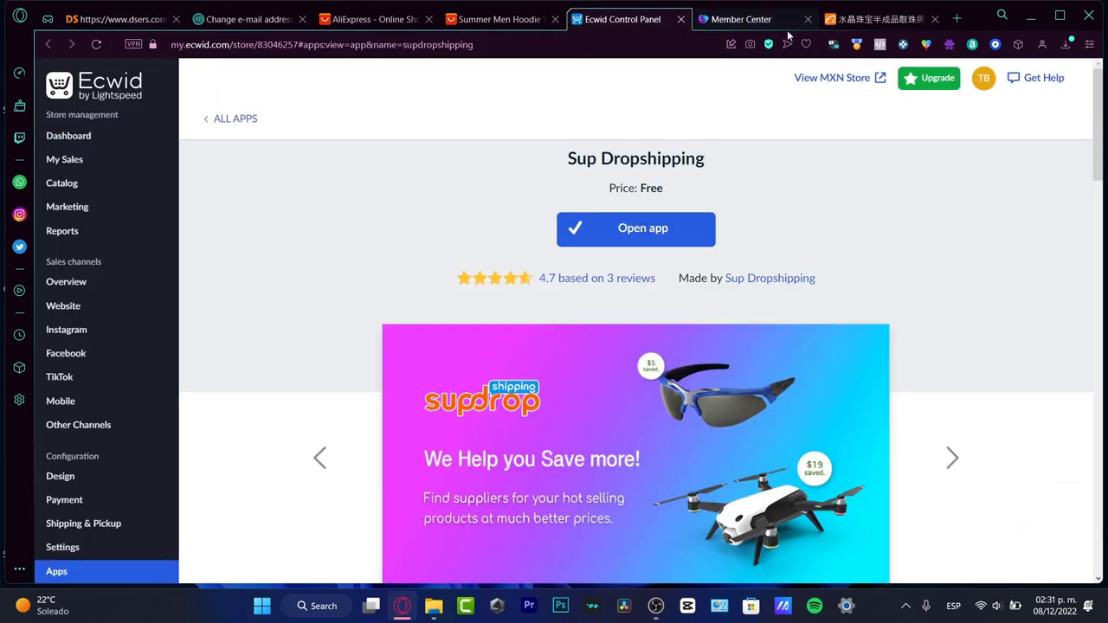
click(879, 19)
click(742, 19)
mouse_move(329, 427)
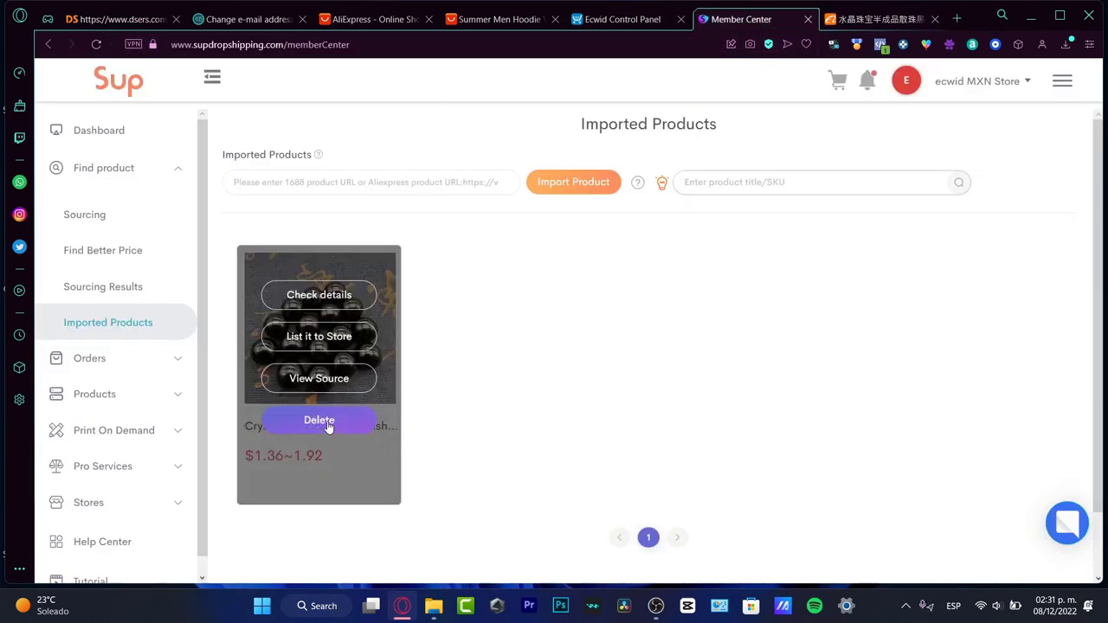
- Open the List it to Store form with China Warehouse as ship-from and MXN Store as store
click(331, 340)
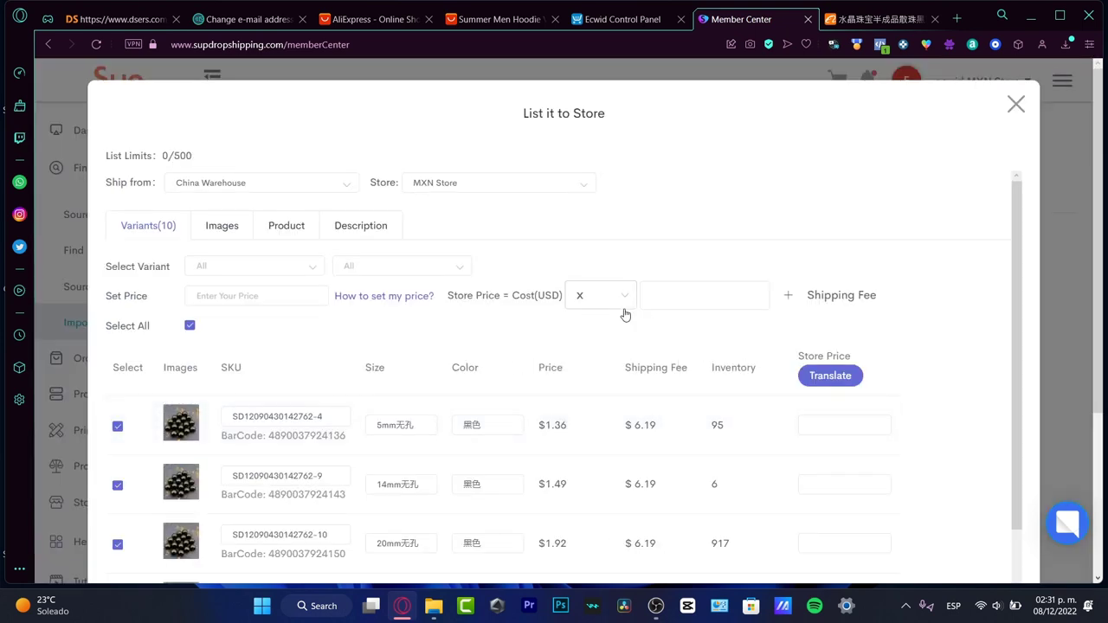
click(231, 185)
click(281, 192)
click(467, 186)
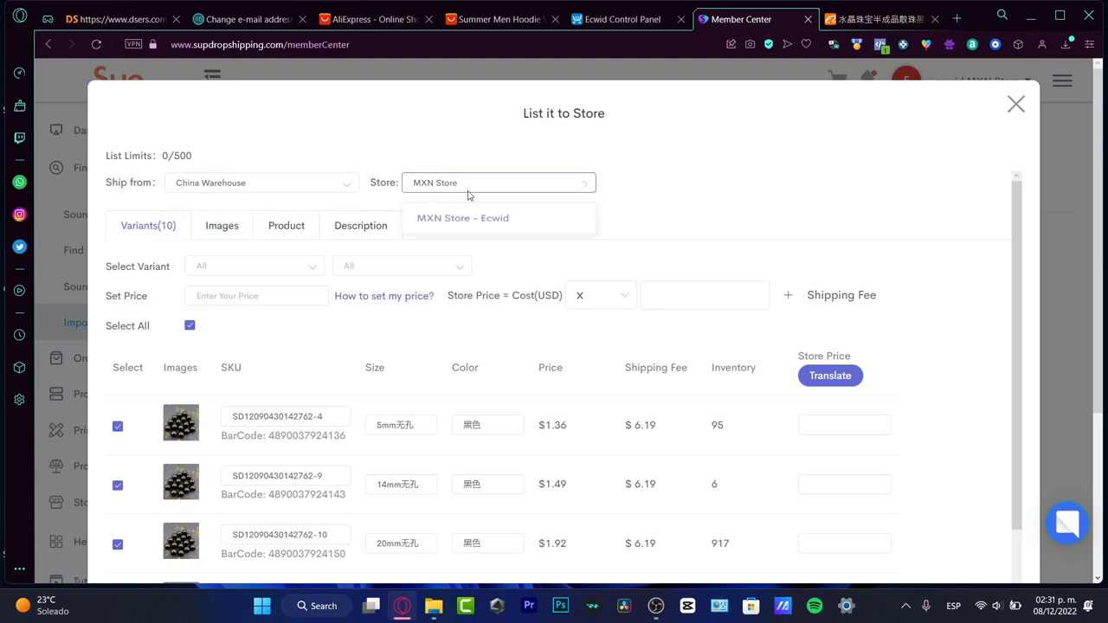
click(487, 233)
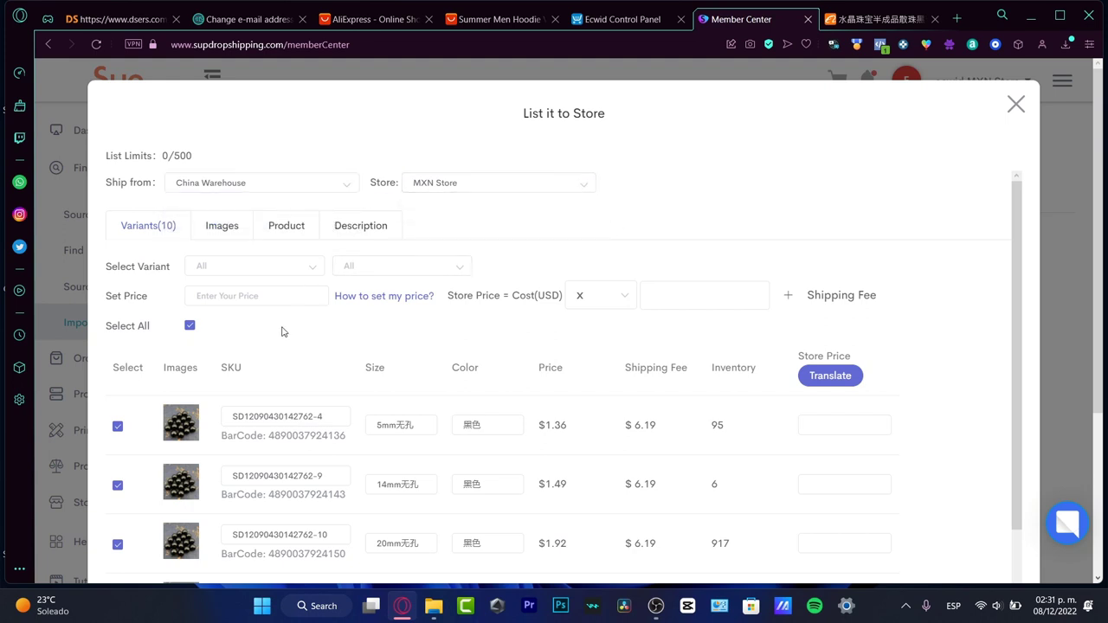
scroll(285, 332, down, 3)
click(342, 200)
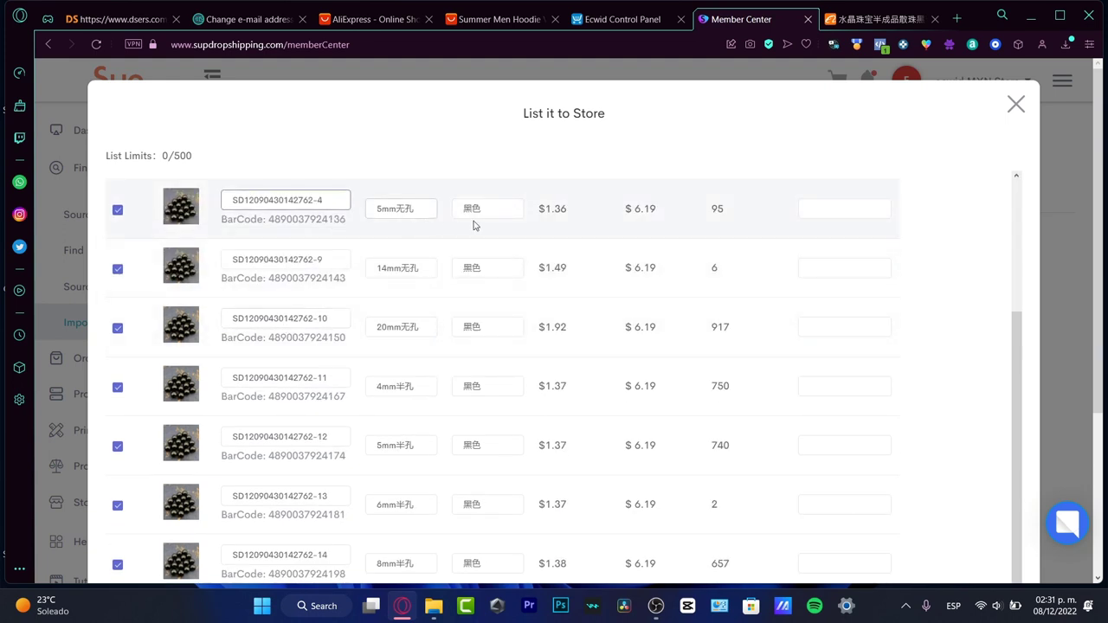
scroll(676, 239, up, 3)
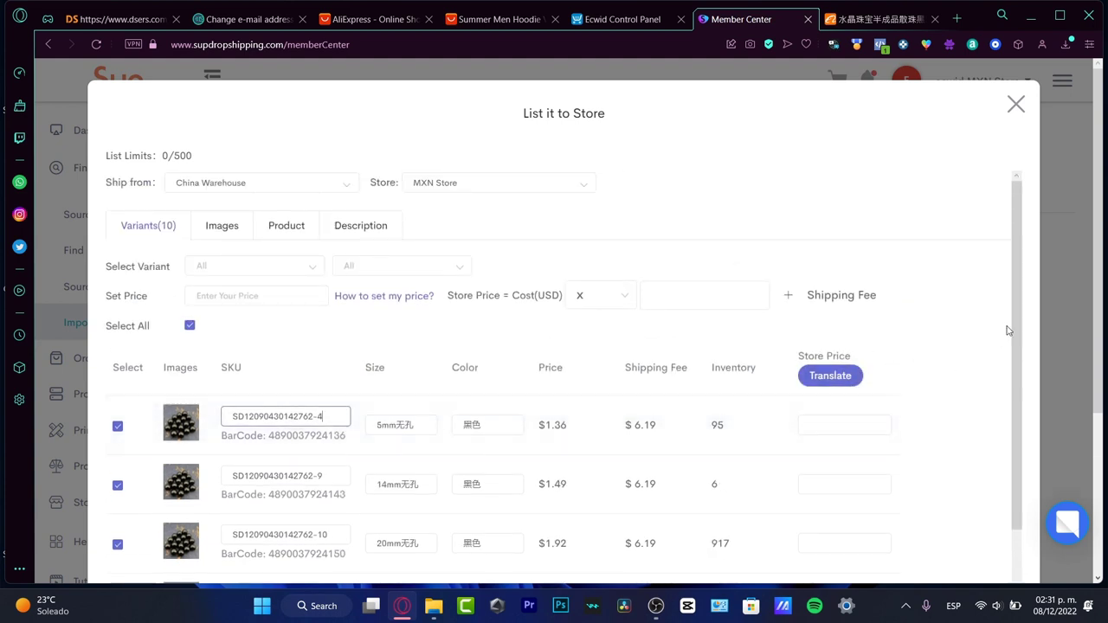
scroll(1022, 344, down, 1)
scroll(1022, 345, down, 1)
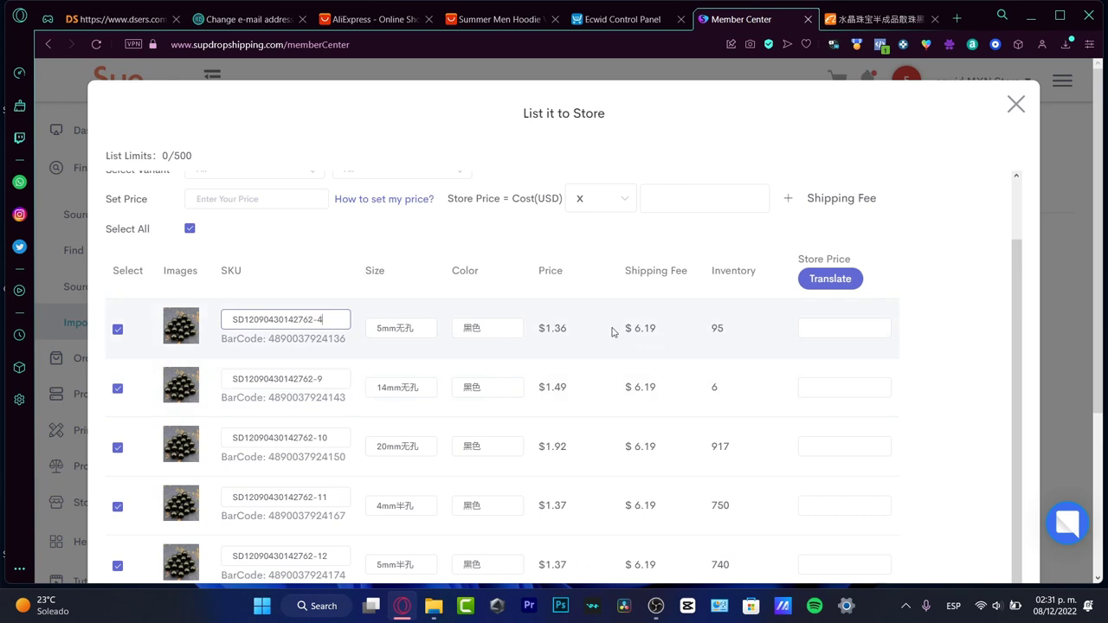
- Set store price 12 on all ten bead variants and submit with List It Now
click(855, 327)
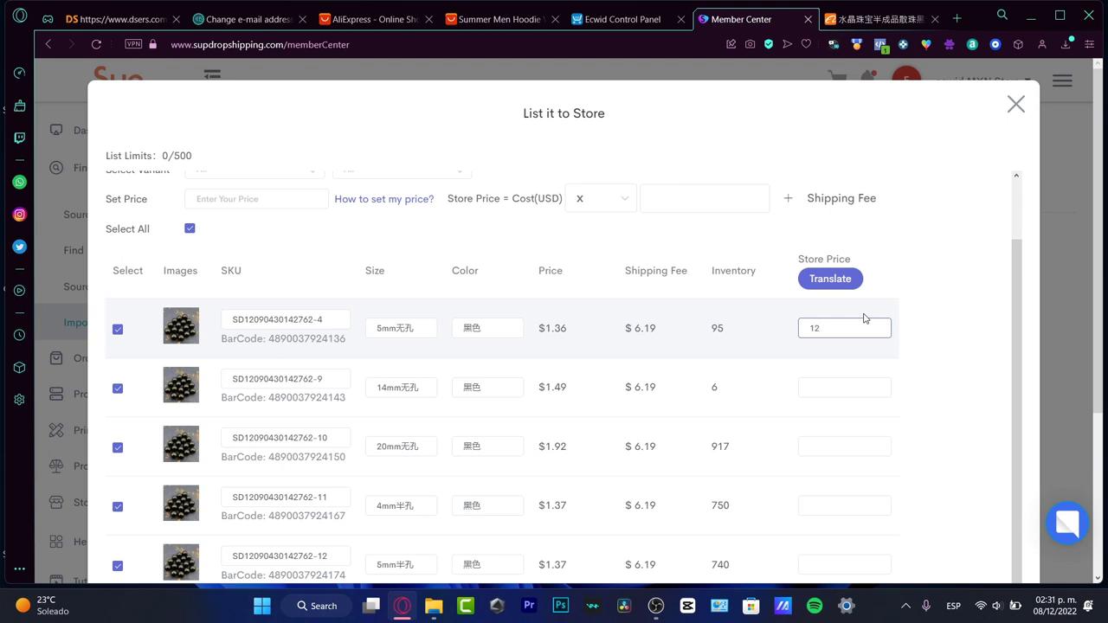
text(12)
click(880, 385)
text(12)
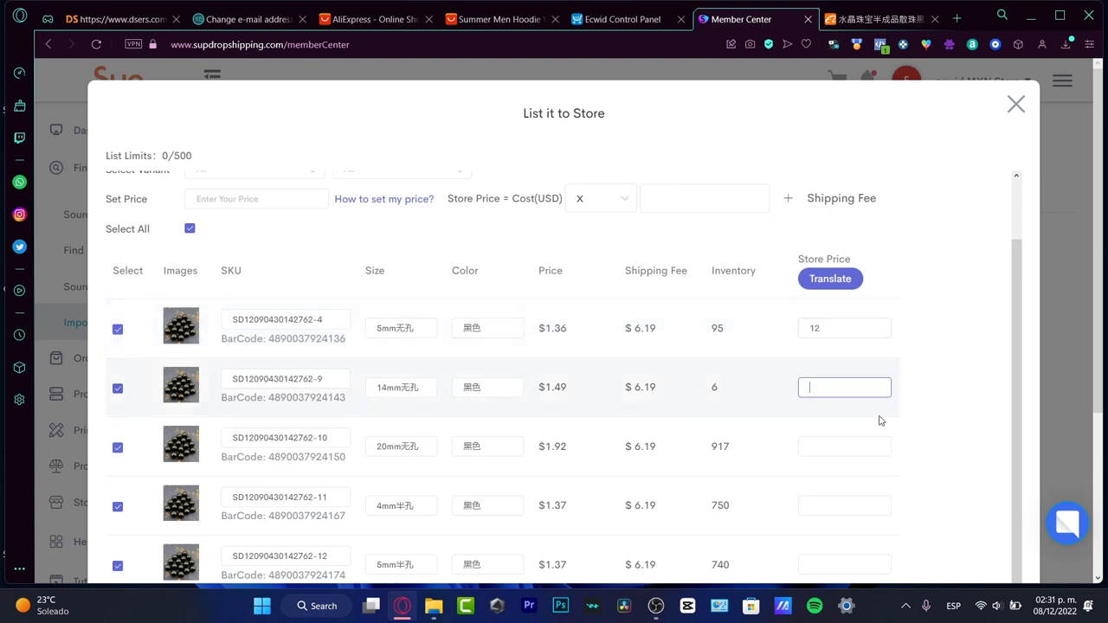
click(877, 445)
text(12)
scroll(975, 458, down, 3)
click(858, 253)
text(12)
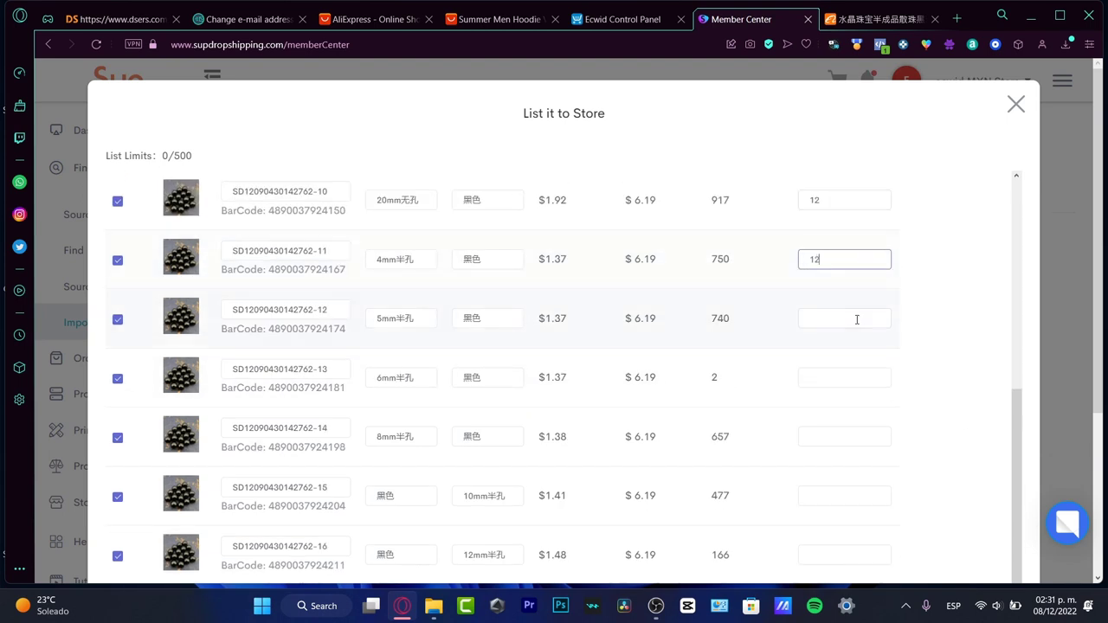
click(856, 317)
text(12)
click(869, 380)
scroll(869, 379, down, 3)
text(12)
click(860, 223)
text(12)
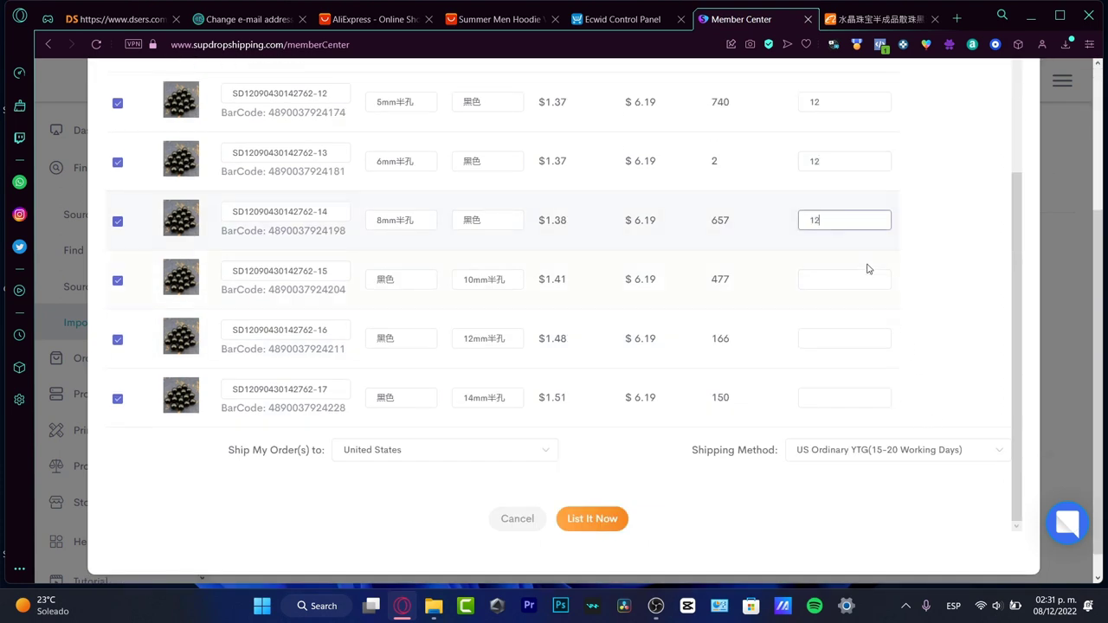
click(862, 280)
text(12)
click(857, 339)
text(12)
click(855, 397)
text(12)
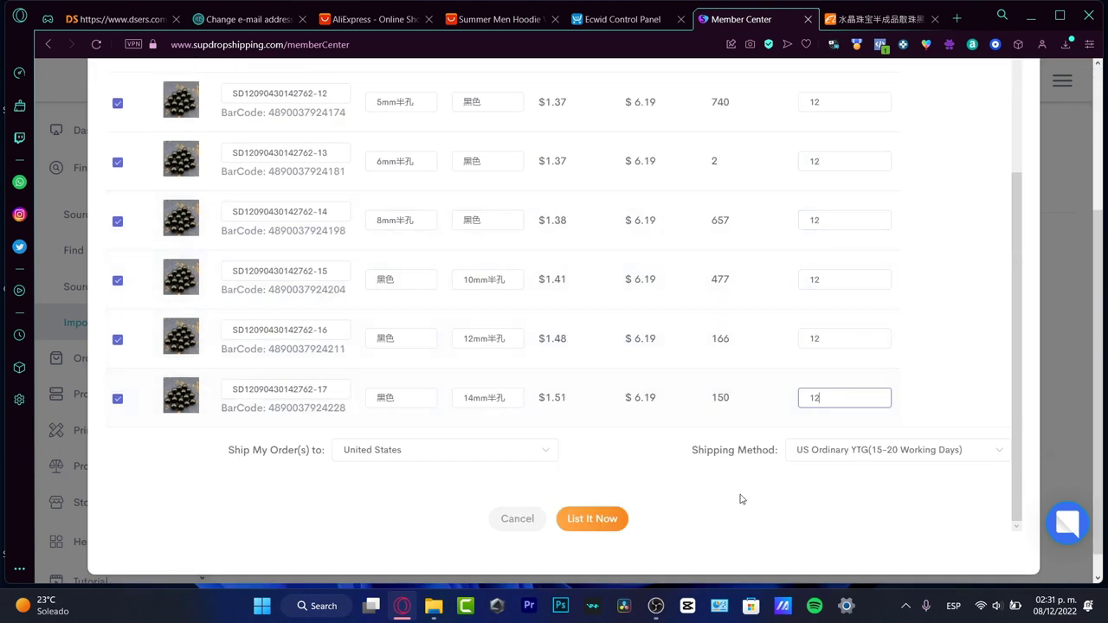
click(657, 512)
click(609, 528)
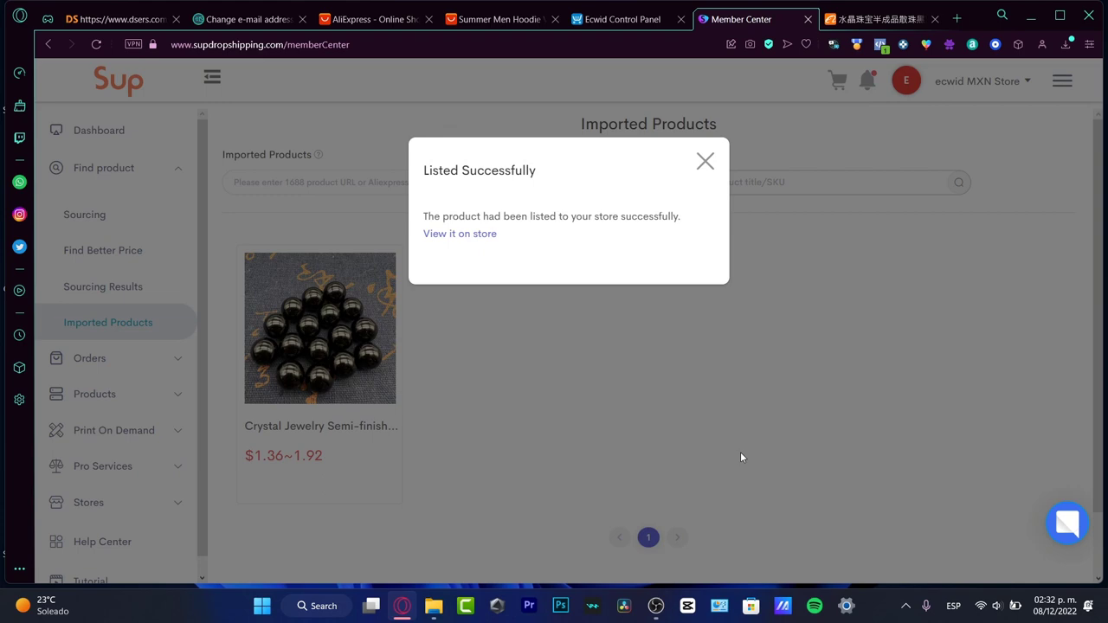
- Close the Listed Successfully notice
click(705, 161)
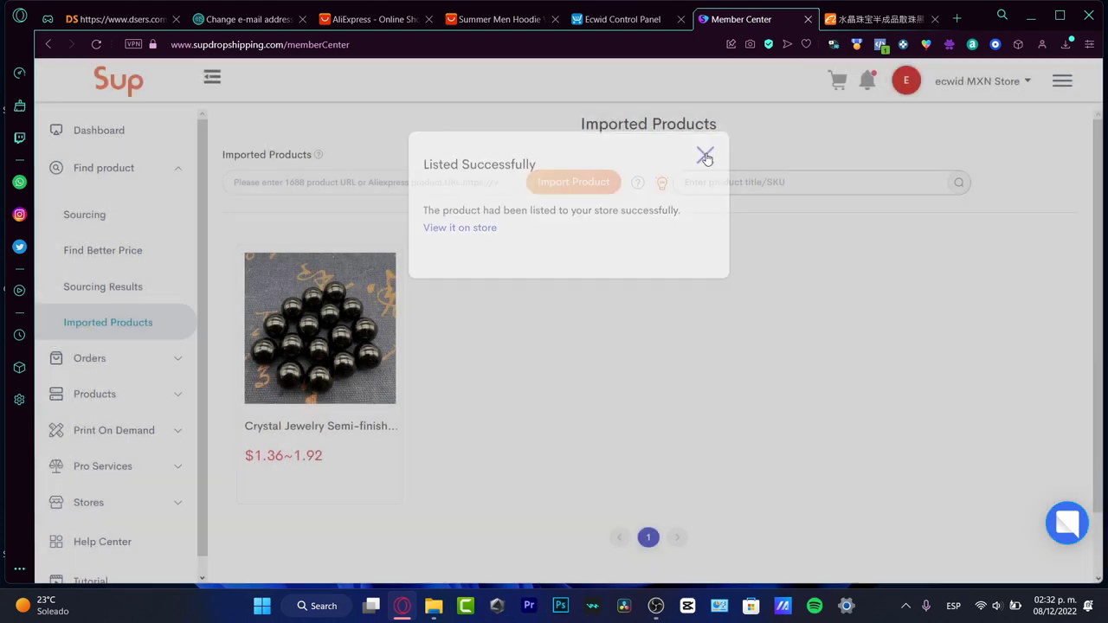
- Open Ecwid's Catalog > Products and find the black agate bead product at $12.00, enabled, in stock
click(632, 19)
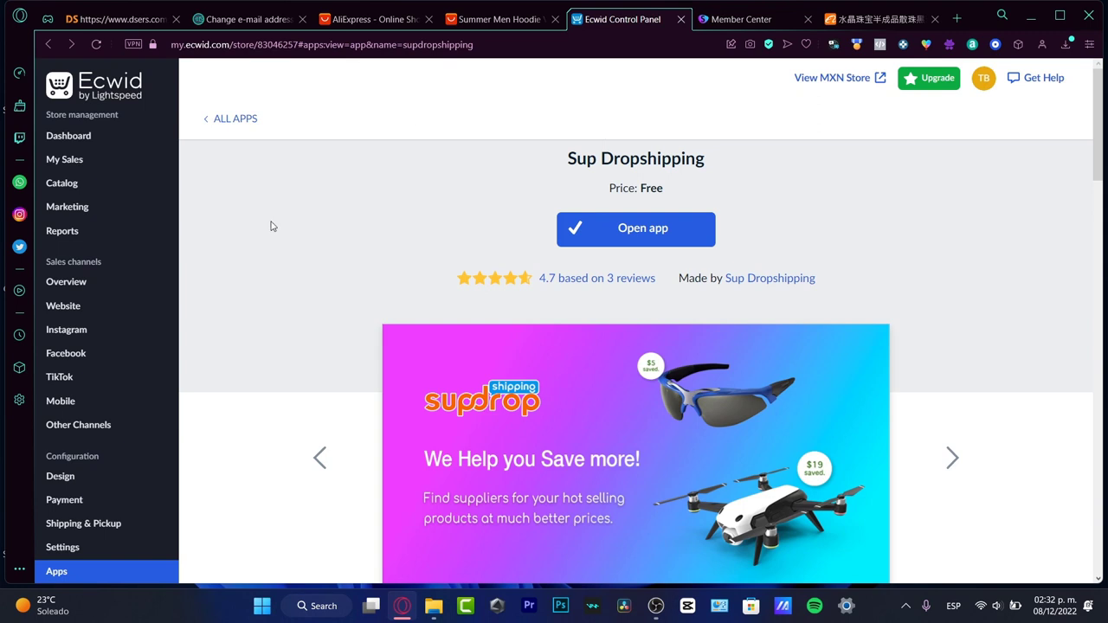
click(173, 192)
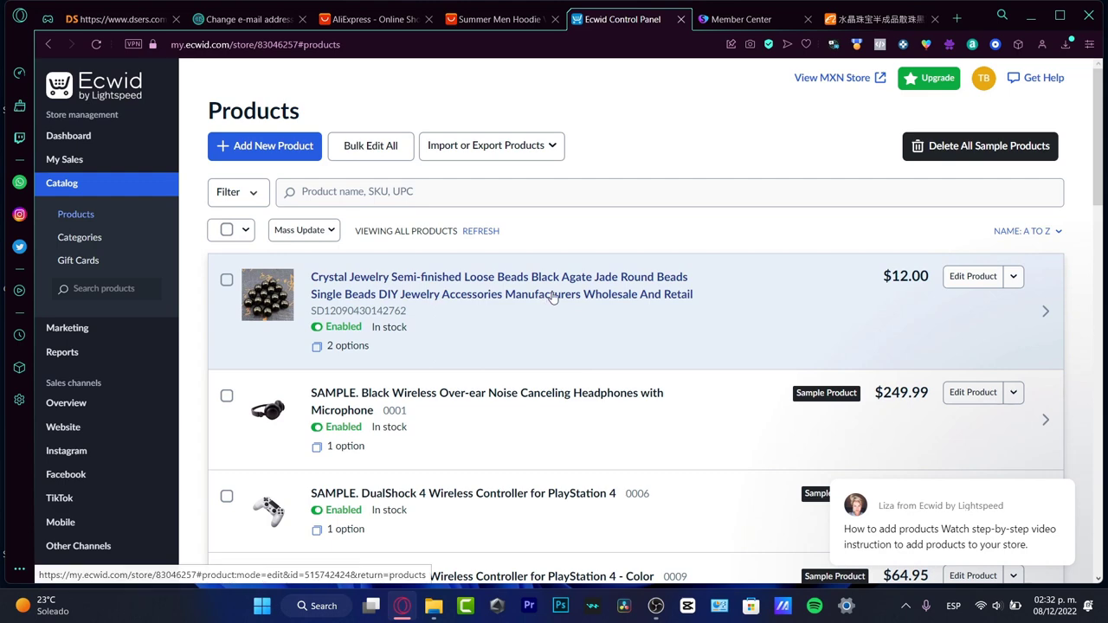
scroll(606, 307, down, 8)
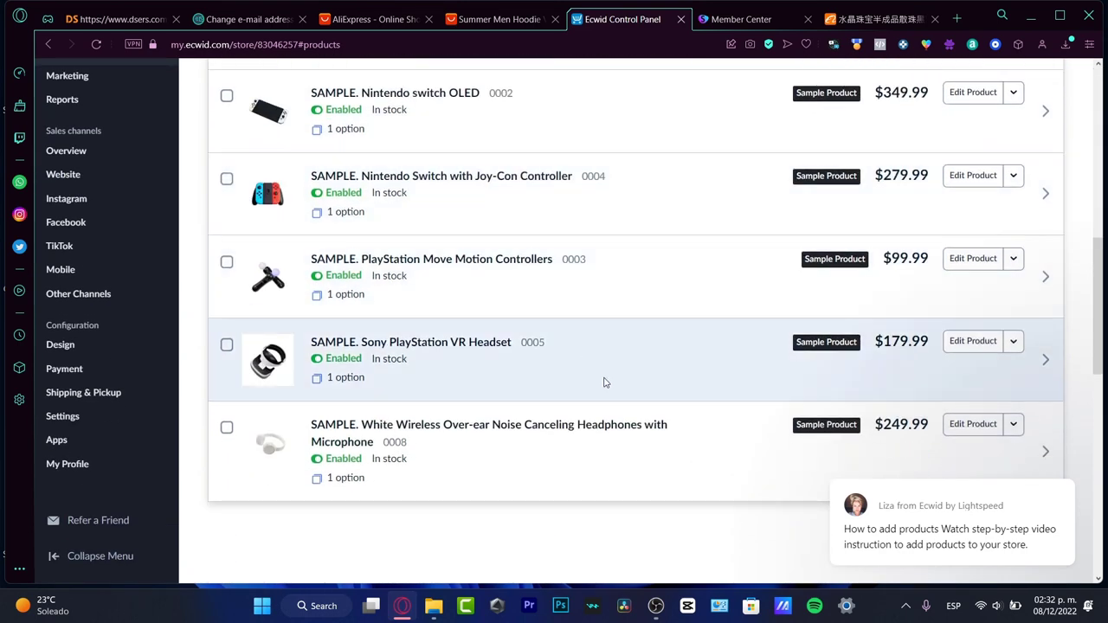
scroll(586, 418, up, 10)
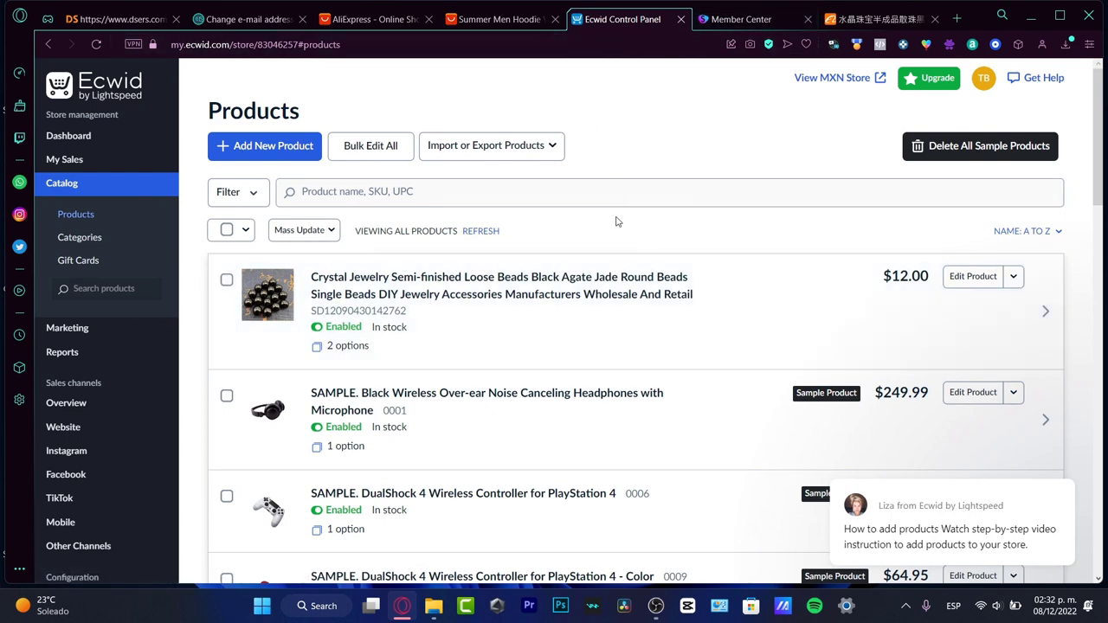
- Return to Sup Dropshipping's Imported Products page and expand the Orders section in the sidebar
click(877, 19)
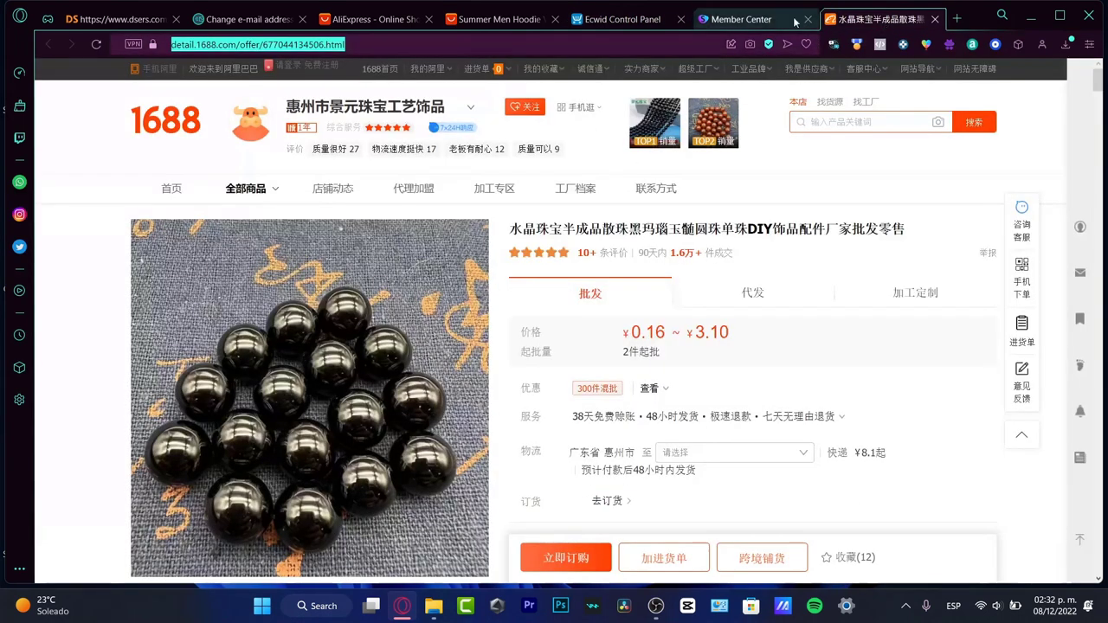
click(741, 18)
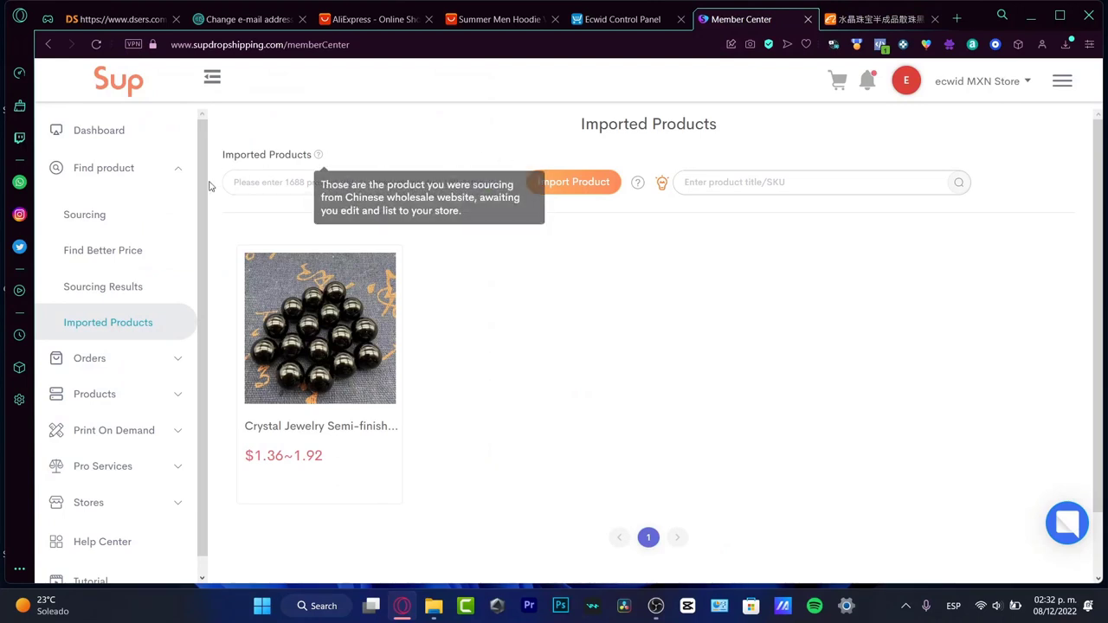
click(130, 362)
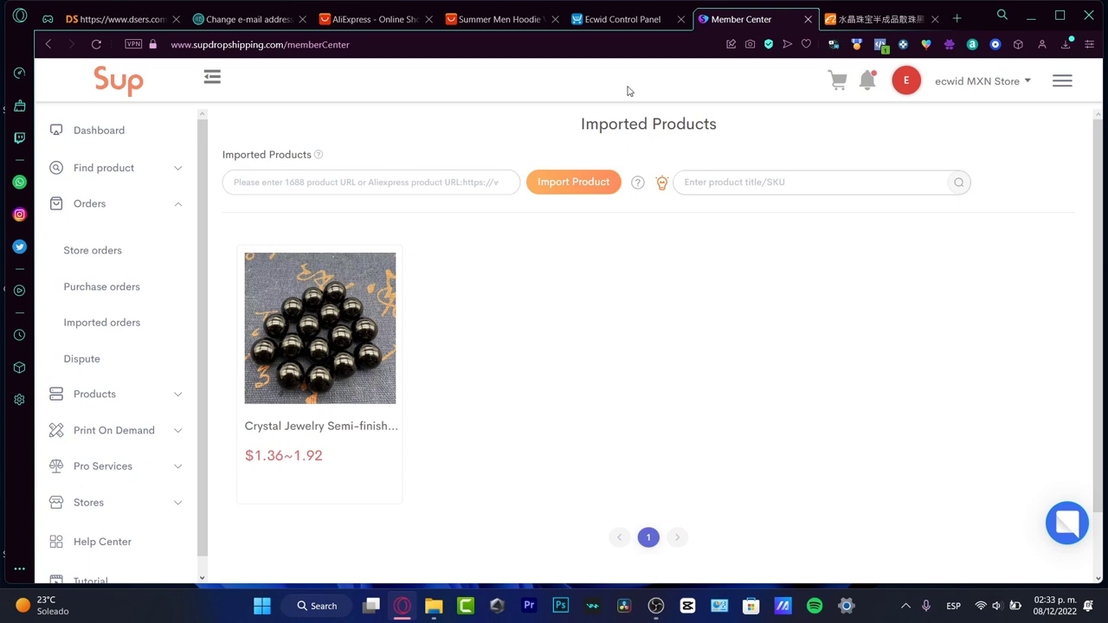
click(630, 24)
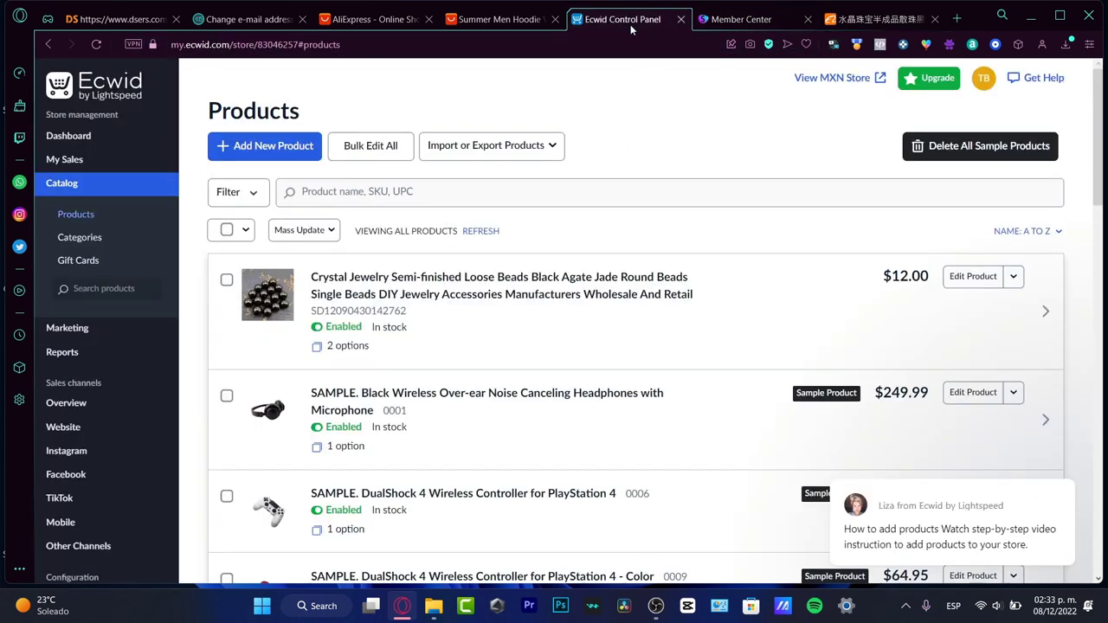
click(762, 24)
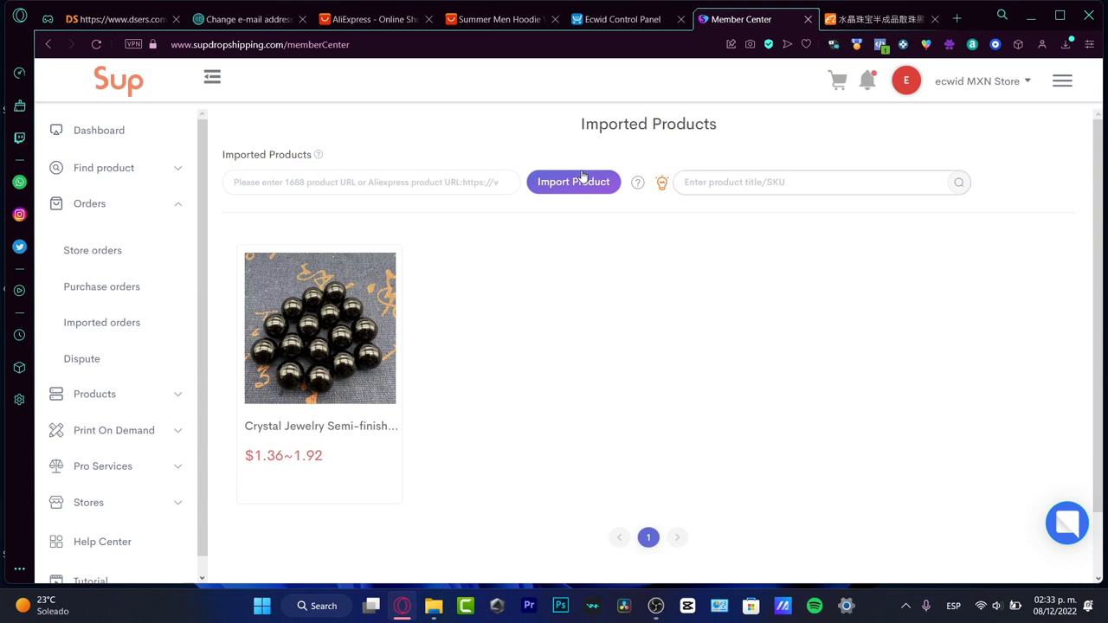
click(626, 26)
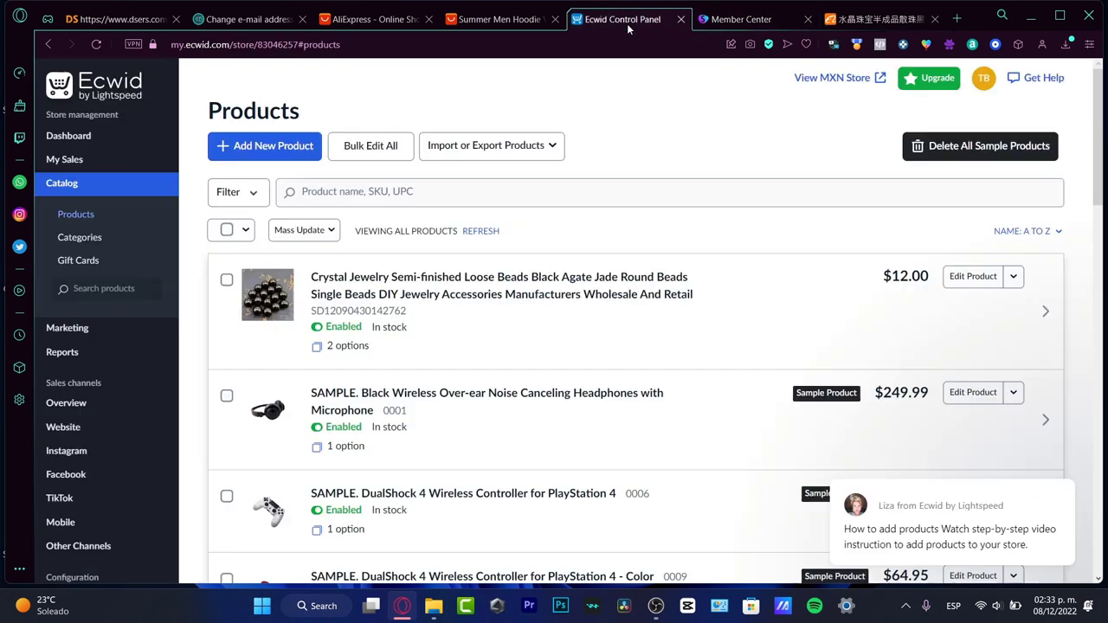
mouse_move(1000, 511)
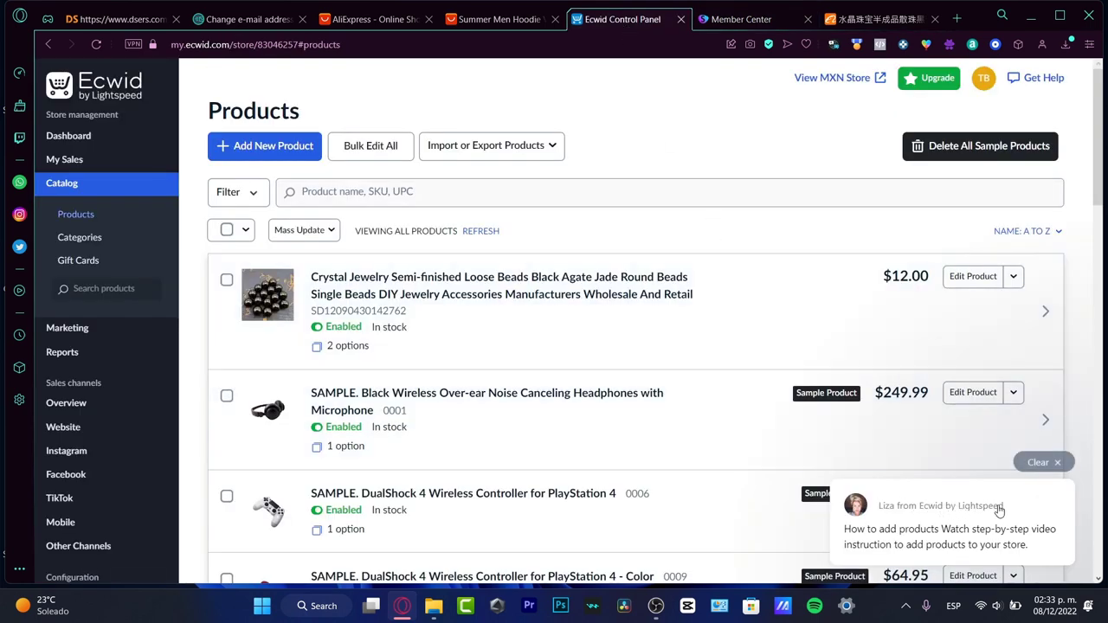